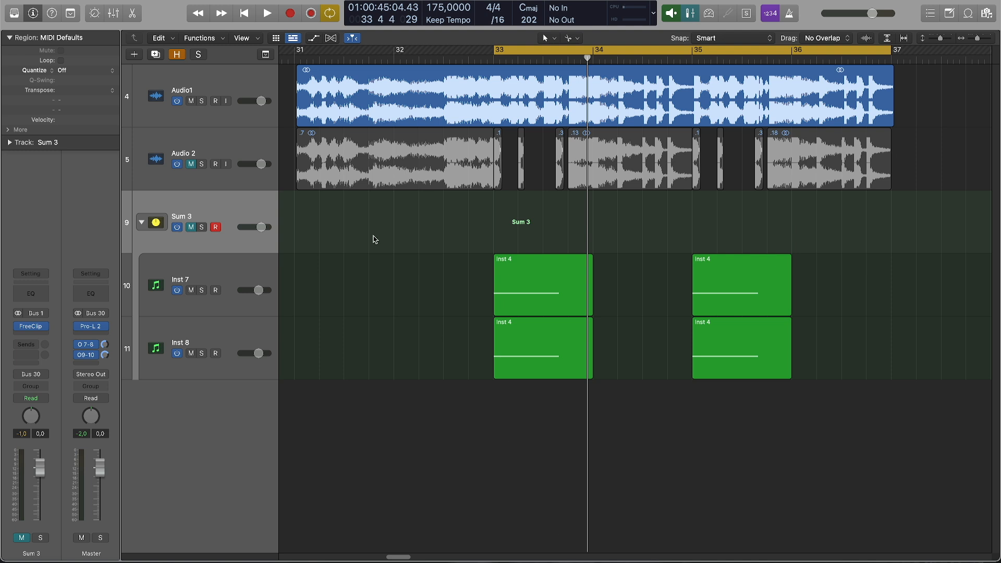
Play the original Audio1 recording from about bar 31 to bar 33, then stop playback.
left_click(343, 63)
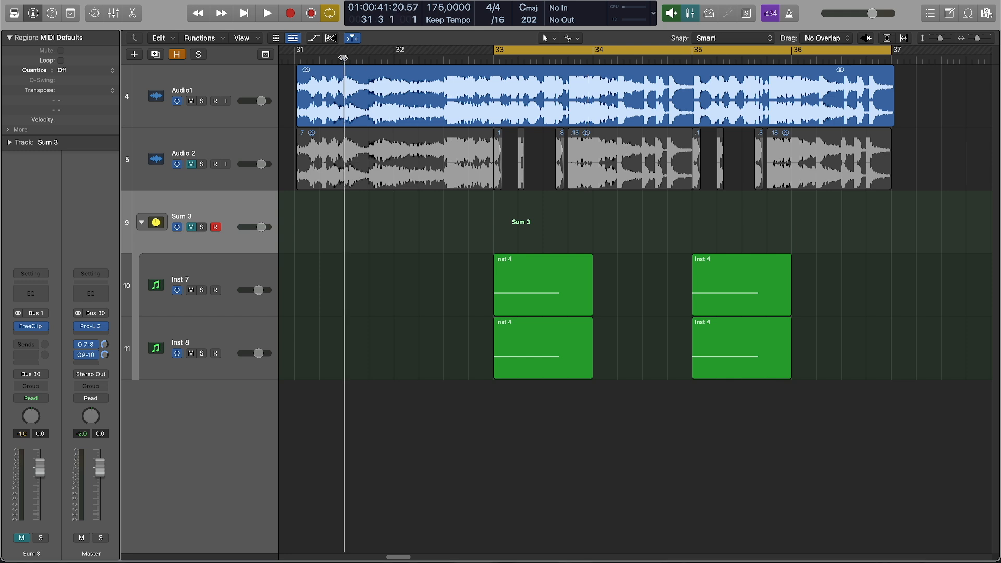
key("space")
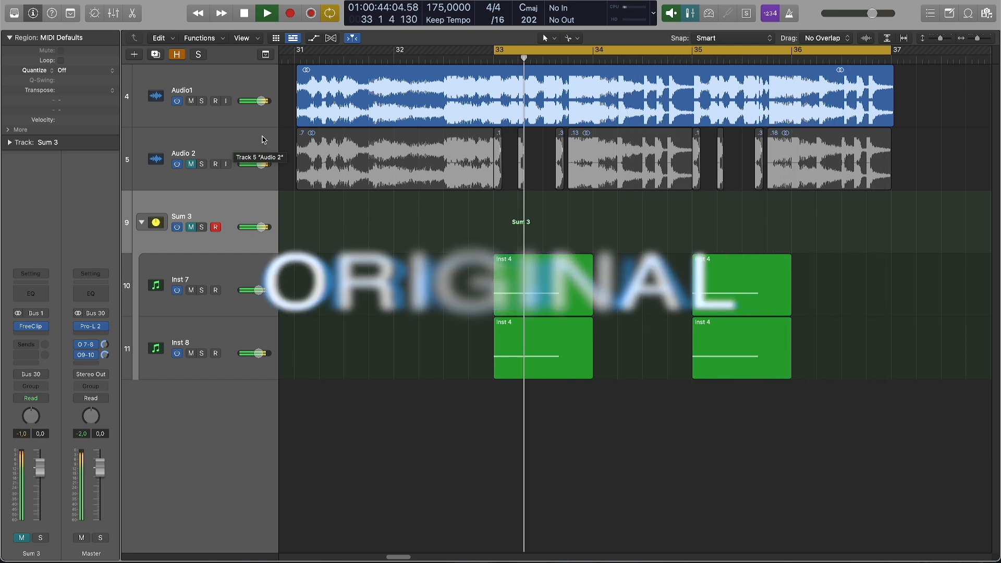
key("space")
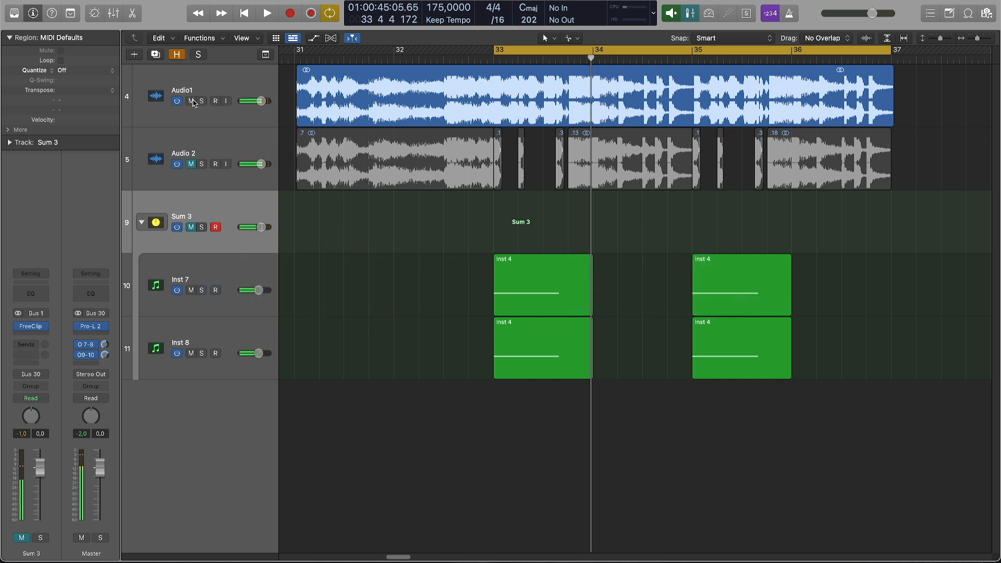
Mute Audio1, unmute Audio 2 and Sum 3, and play the recreation from about bar 31.
left_click(191, 100)
left_click(190, 164)
left_click(191, 227)
double_click(340, 61)
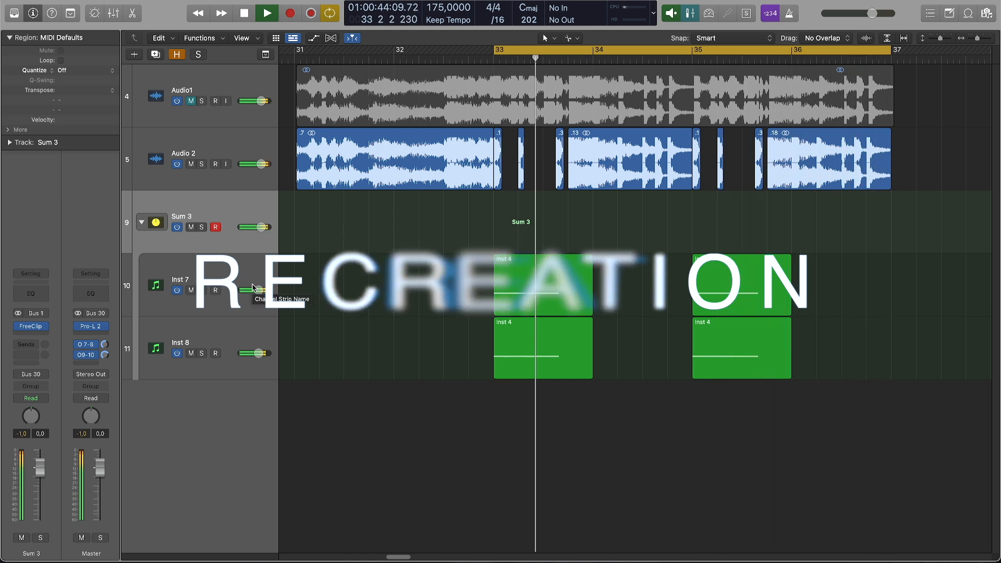
key("space")
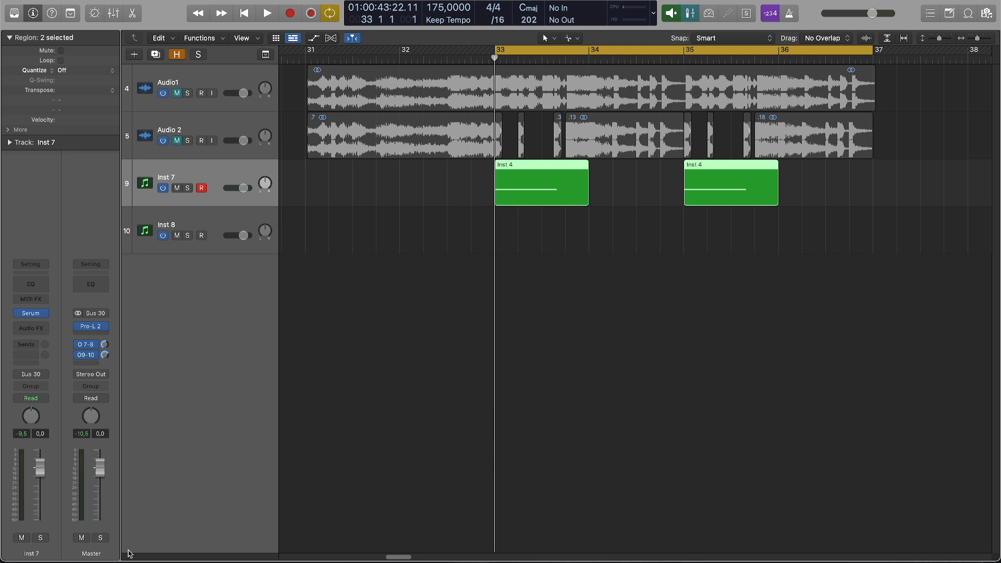
Turn oscillator A of the Serum on Inst 7 into a sine wave by clearing its harmonics and raising only bin 1.
left_click(31, 314)
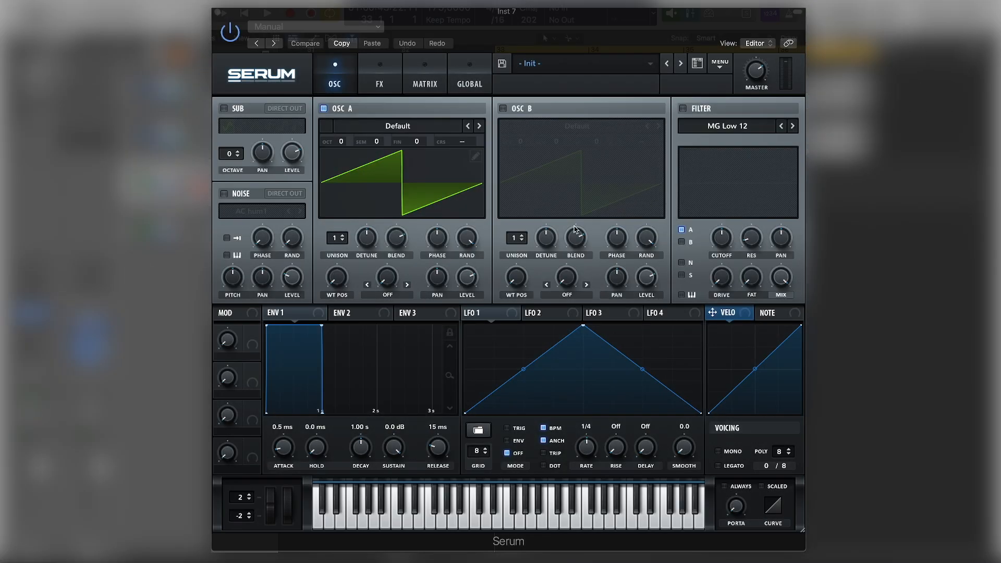
left_click(476, 156)
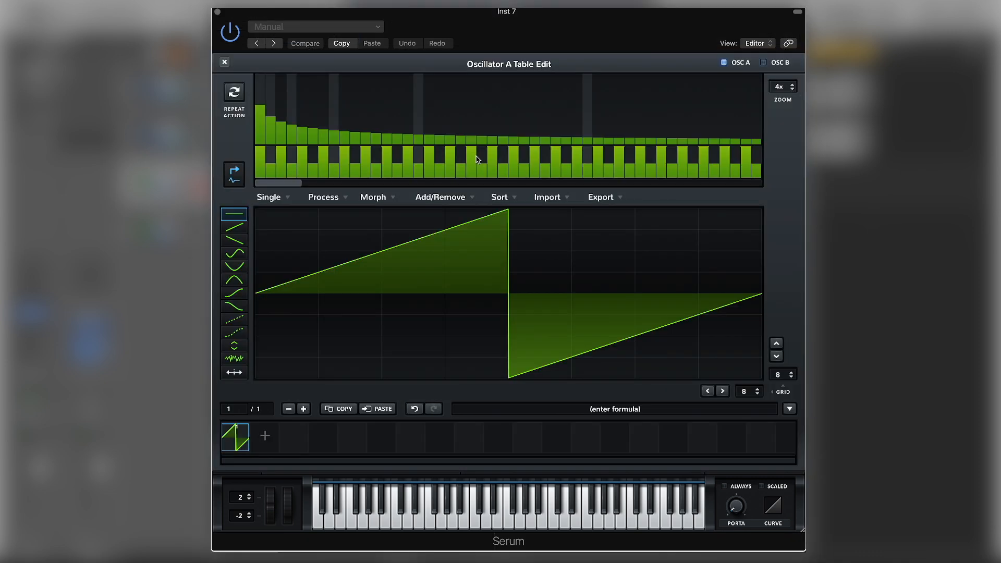
right_click(321, 107)
left_click(389, 141)
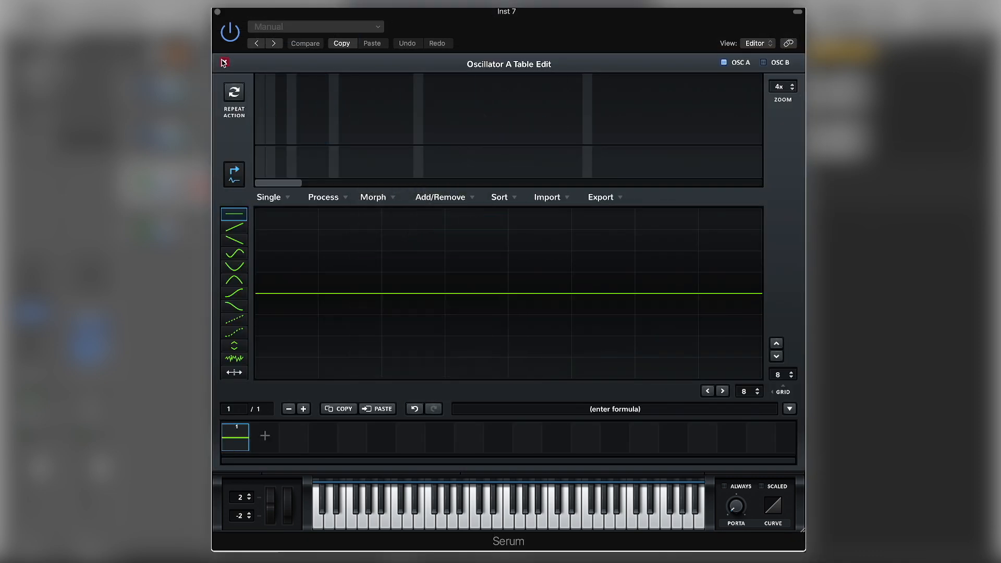
left_click(259, 84)
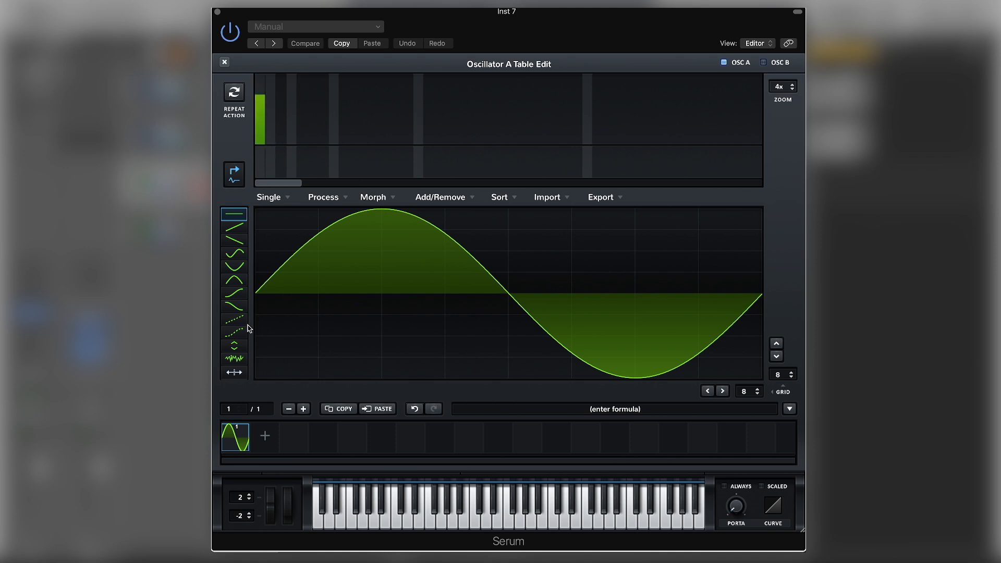
left_click(224, 62)
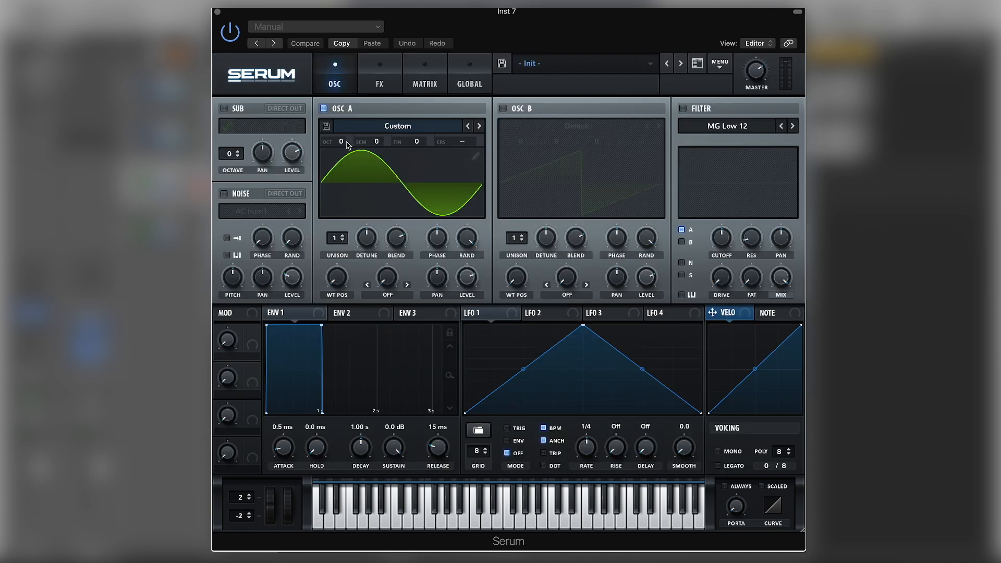
Set oscillator A's octave to -2 and turn down its phase and random phase.
left_click_drag(341, 141, 344, 186)
left_click_drag(470, 235, 475, 369)
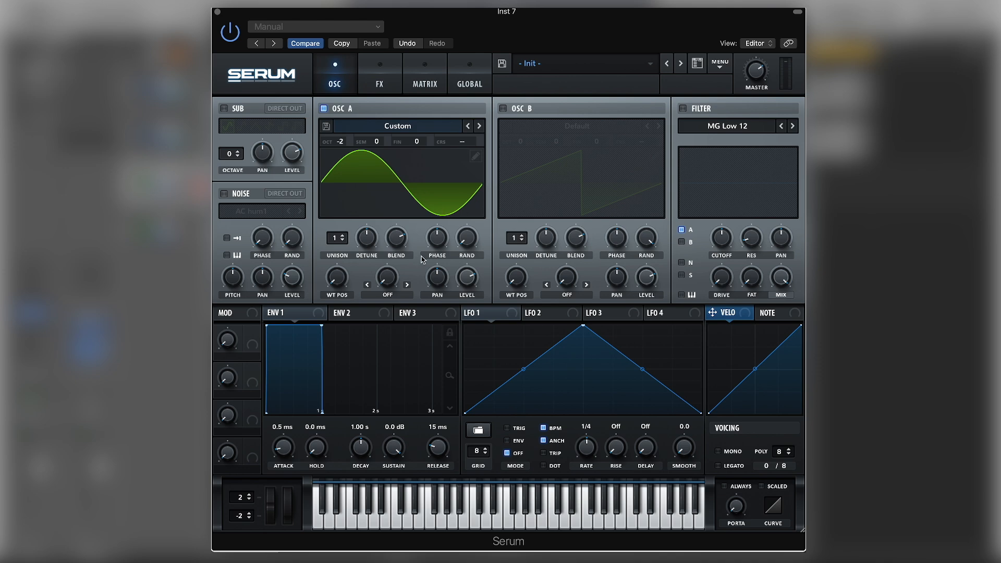
left_click_drag(438, 240, 438, 309)
Turn down oscillator A's level and modulate it with LFO 1, set to trigger mode and triplet timing.
left_click_drag(468, 281, 471, 418)
left_click_drag(468, 313, 464, 276)
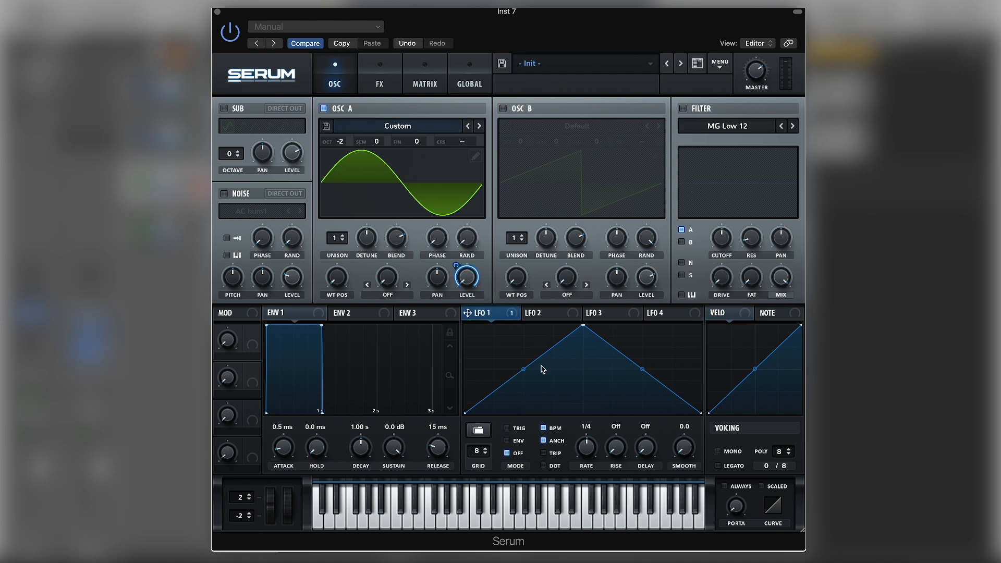
left_click(514, 431)
left_click(545, 453)
Shape LFO 1 with a fast curved rise, a short flat peak and a concave decay to the end.
left_click_drag(584, 326, 494, 326)
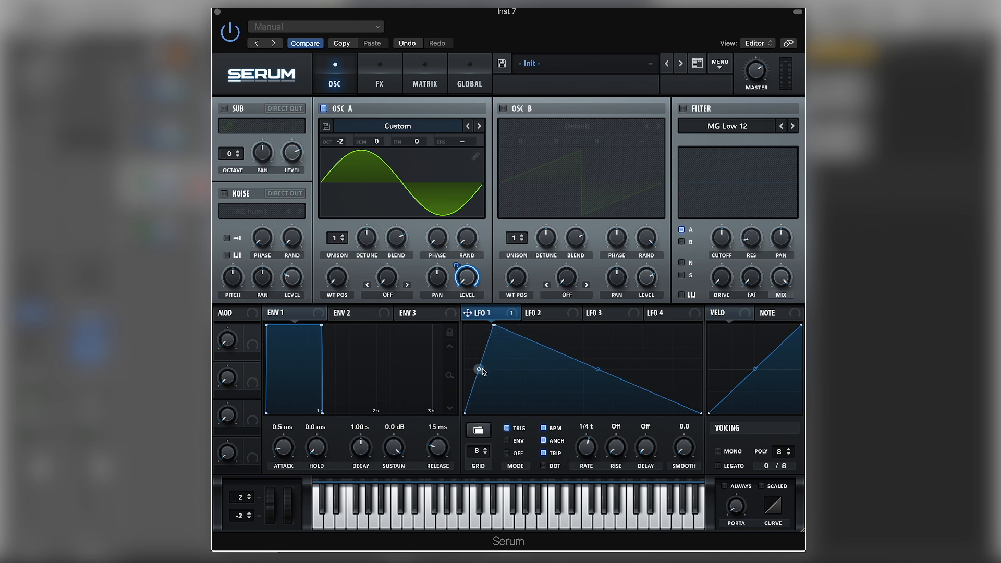
left_click_drag(479, 367, 478, 353)
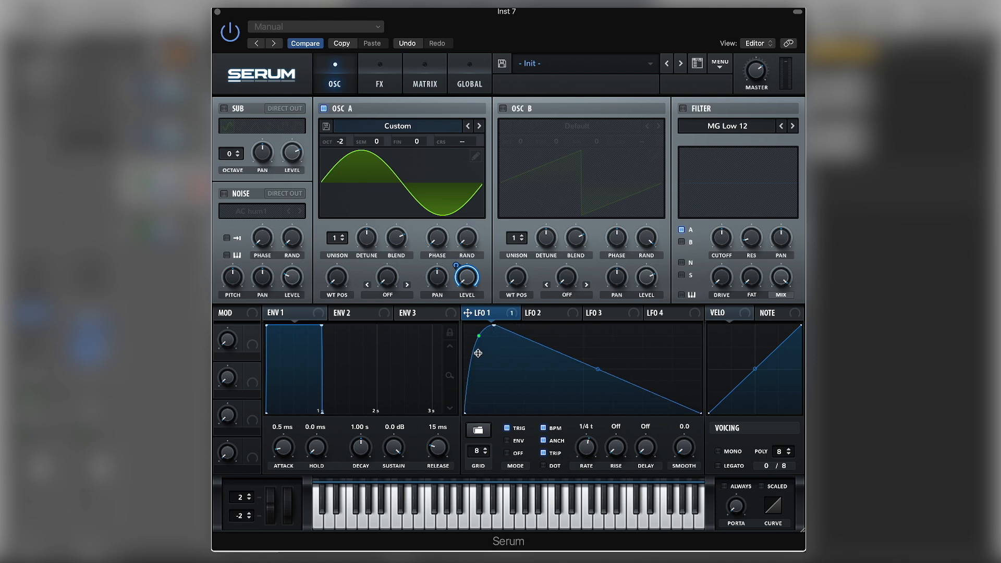
double_click(553, 349)
left_click_drag(554, 349, 554, 325)
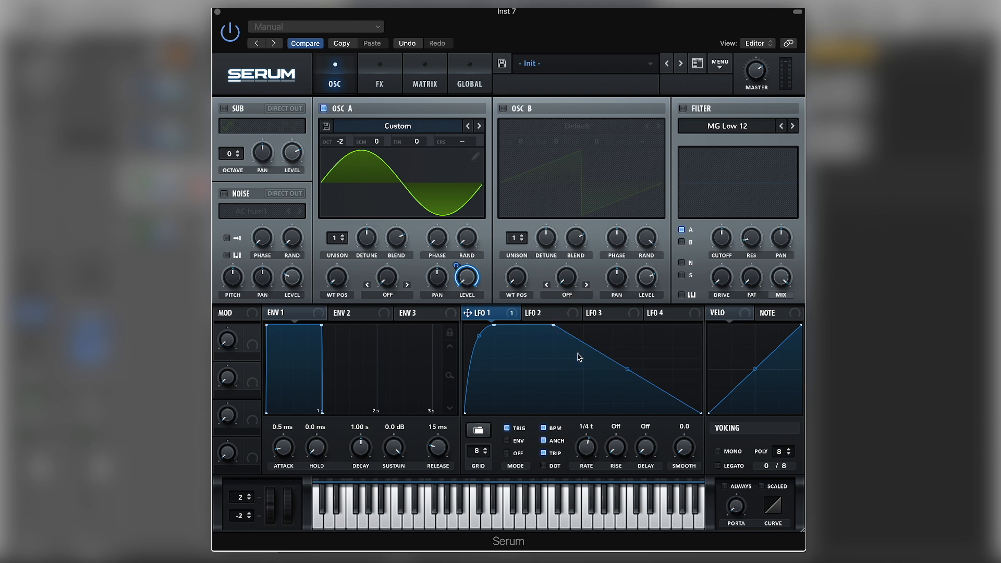
left_click_drag(627, 369, 630, 378)
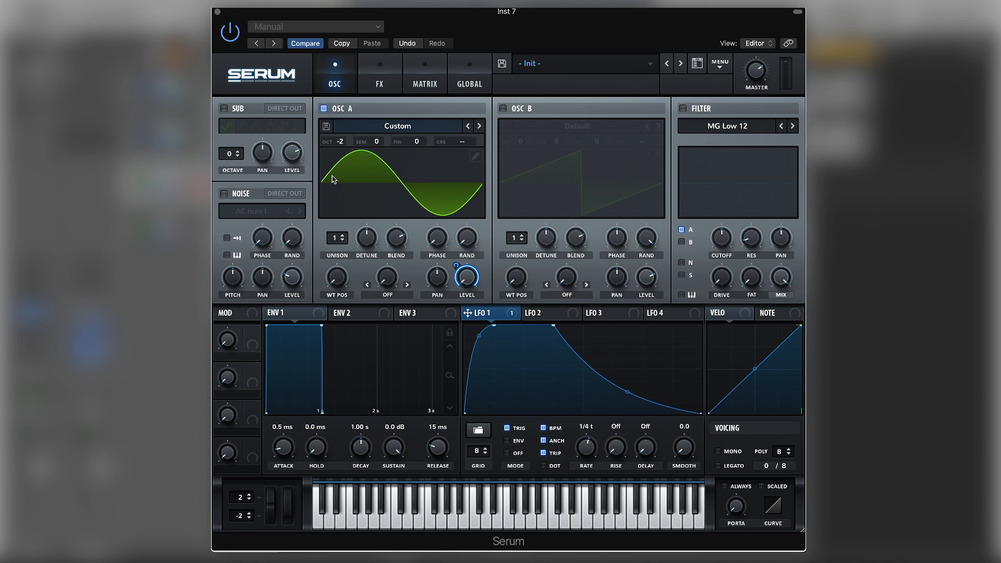
Enable the noise oscillator, lower its level to 0% and modulate that level with LFO 1 by 13.
left_click(224, 194)
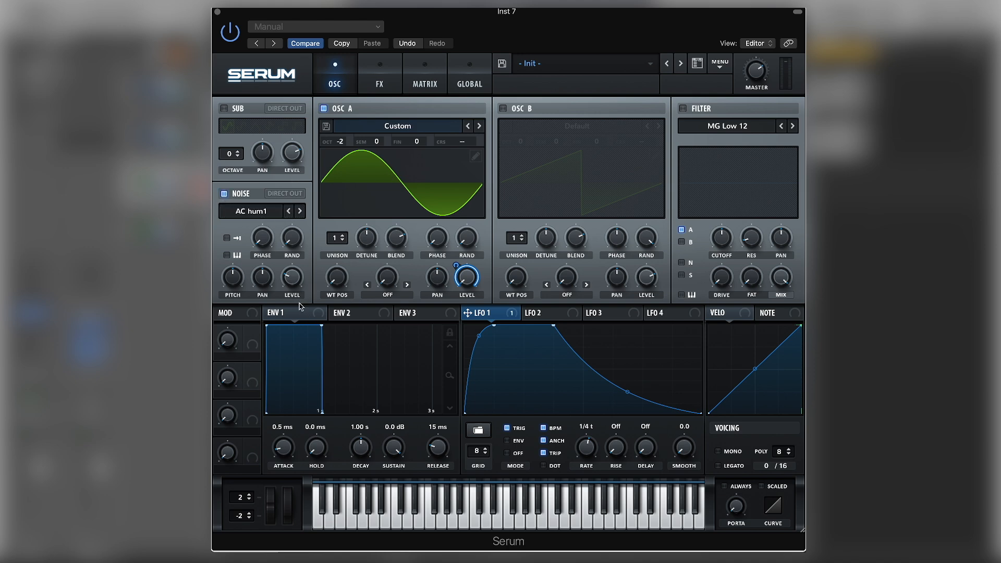
left_click_drag(296, 279, 311, 399)
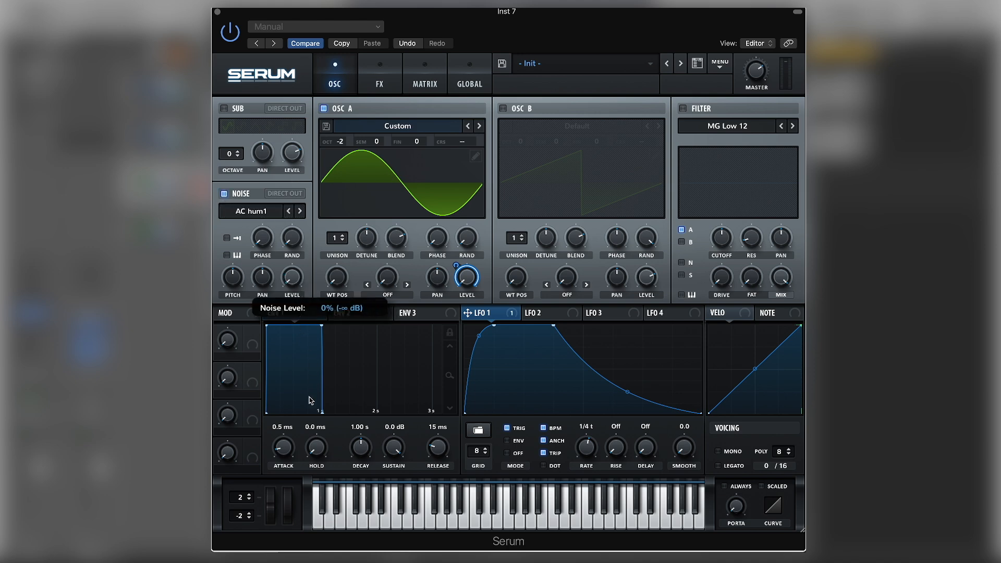
left_click_drag(468, 312, 274, 308)
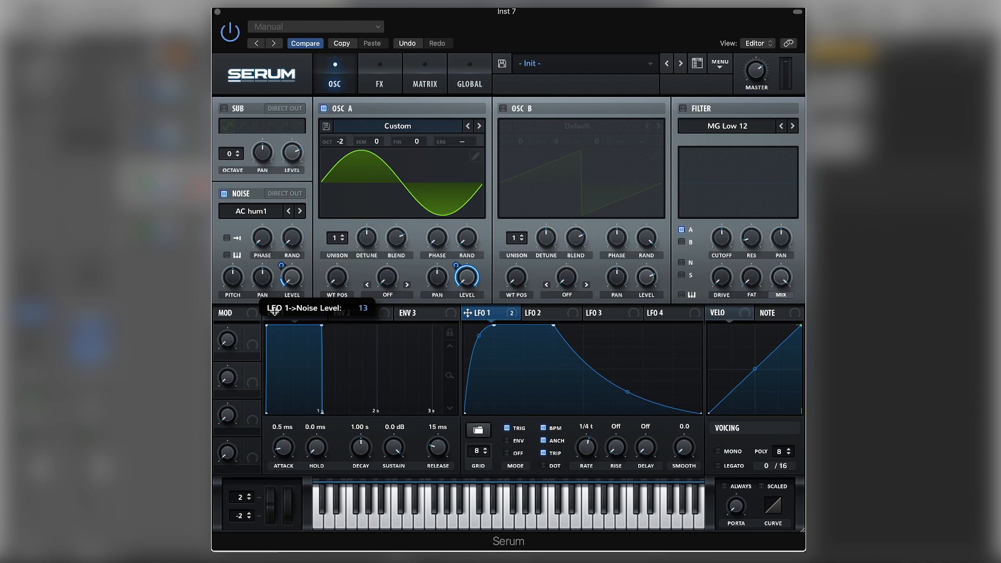
left_click_drag(275, 311, 275, 312)
Load the BrightWhite analog sample into the noise oscillator.
left_click(264, 218)
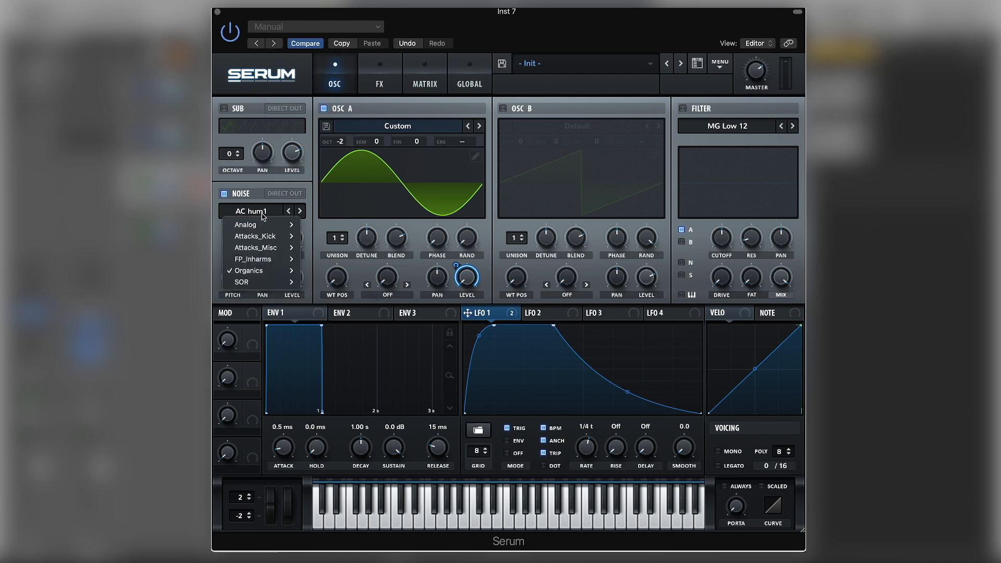
mouse_move(266, 226)
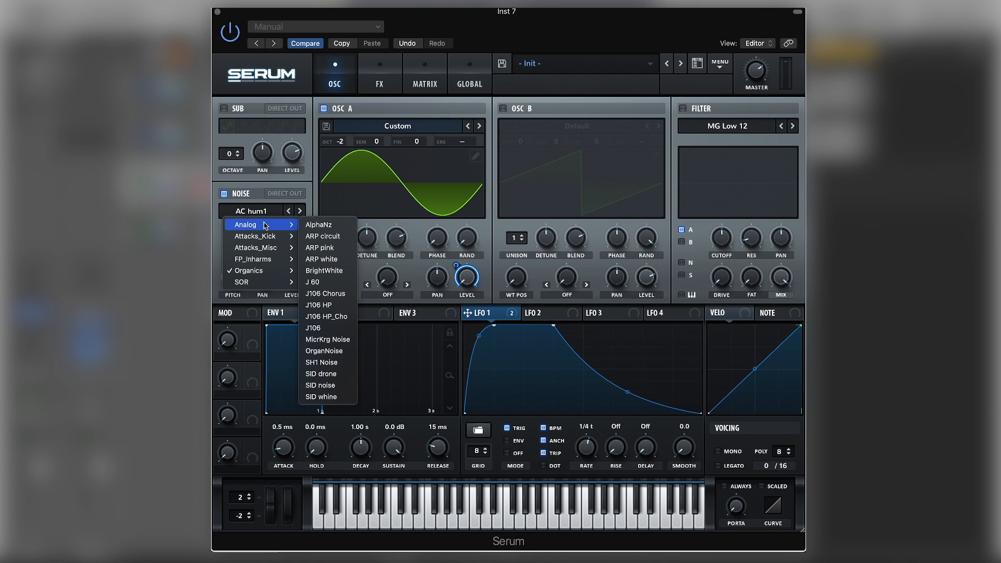
left_click(339, 277)
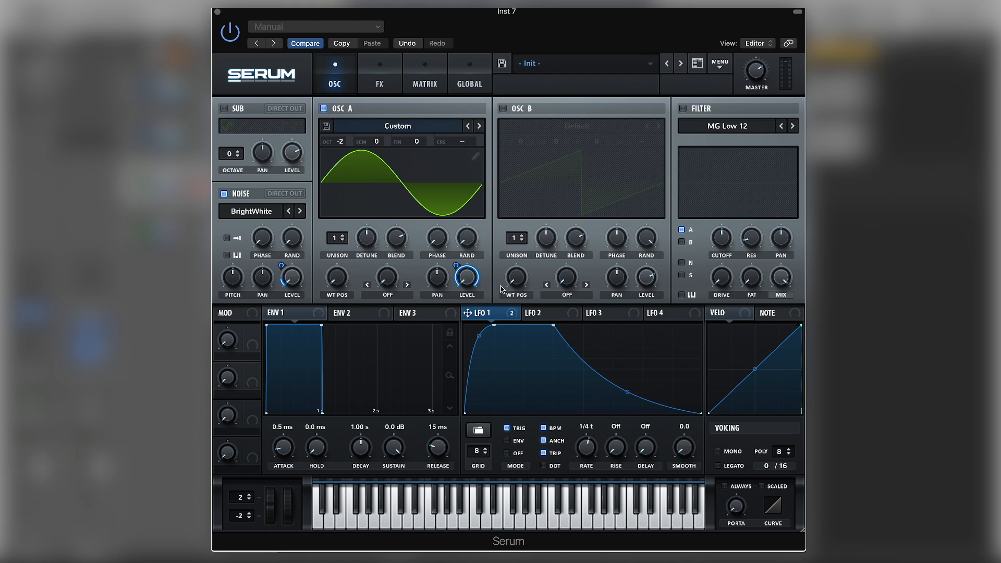
Enable oscillator B, lower its level to 0% and modulate that level with Env 2 by 15.
left_click(503, 109)
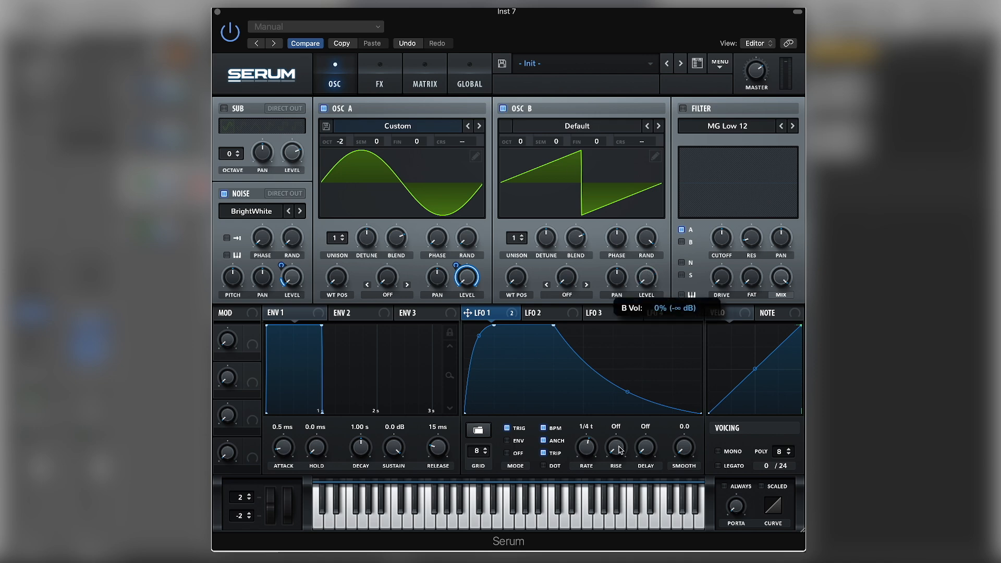
left_click(366, 315)
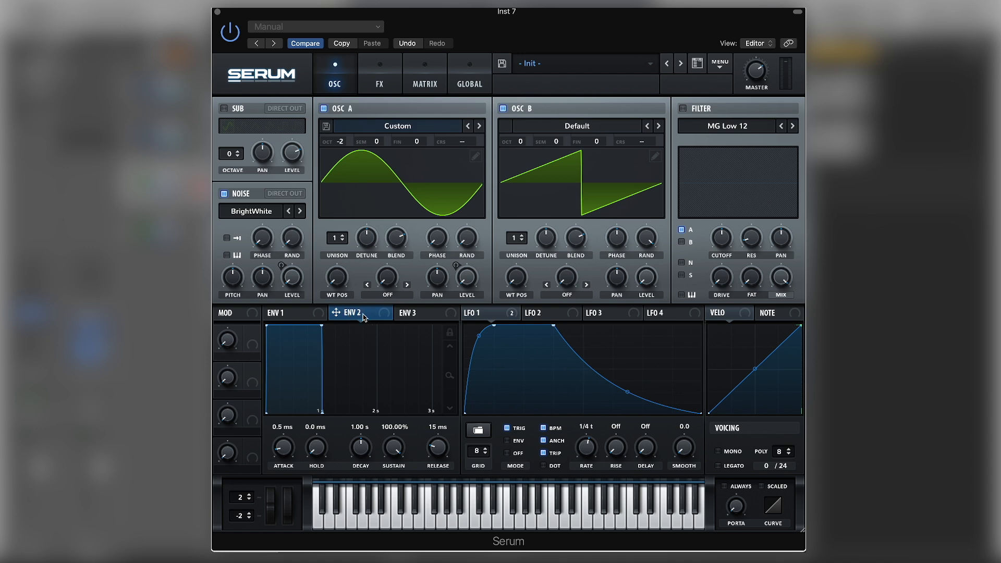
left_click_drag(383, 318, 620, 300)
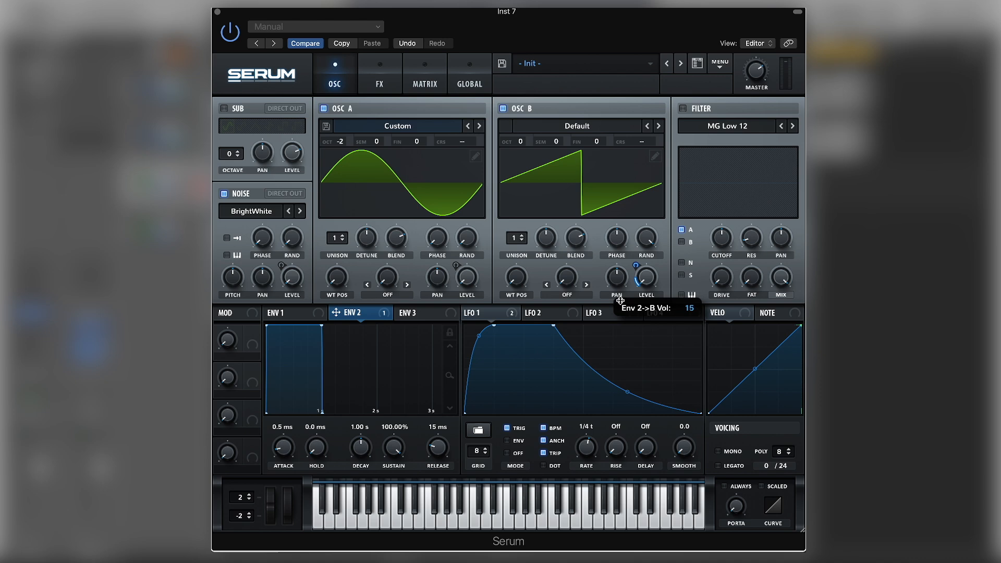
Set Env 2's attack to 169 ms, bend its attack curve upward and audition the sound.
left_click_drag(282, 457, 292, 429)
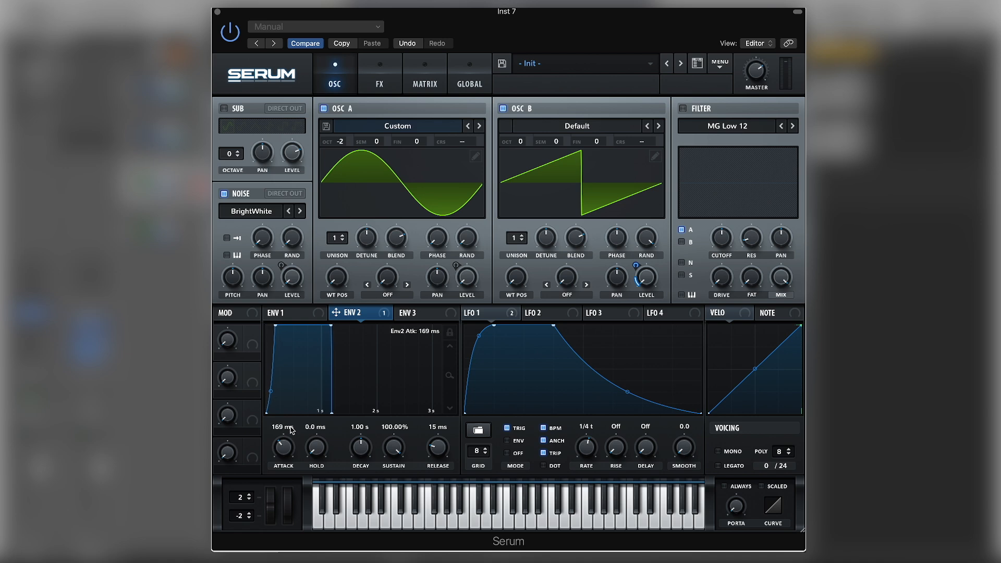
left_click_drag(272, 392, 272, 381)
key("space")
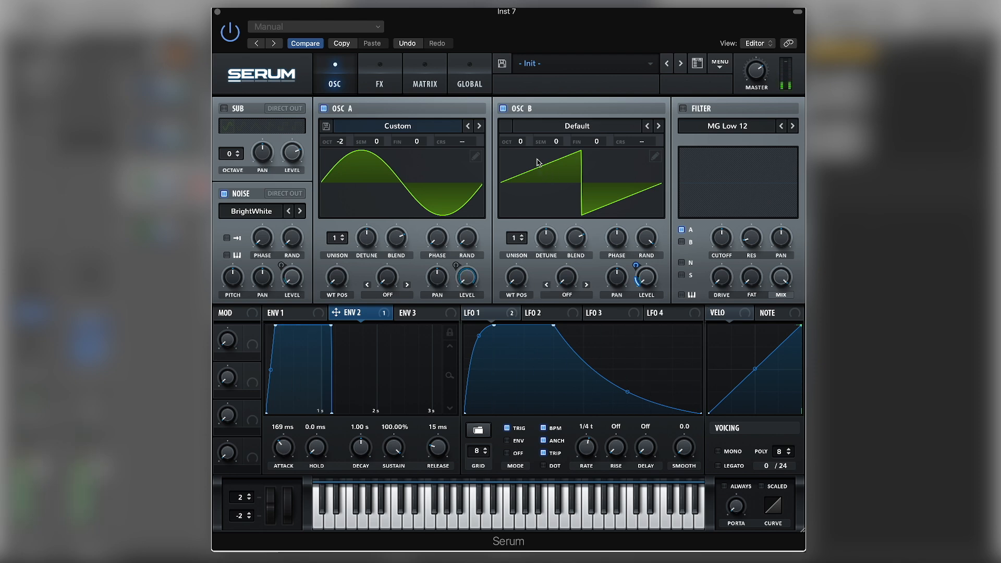
Turn oscillator B into a sine wave by clearing its harmonics and raising only bin 1 to 76%.
left_click(655, 157)
right_click(323, 98)
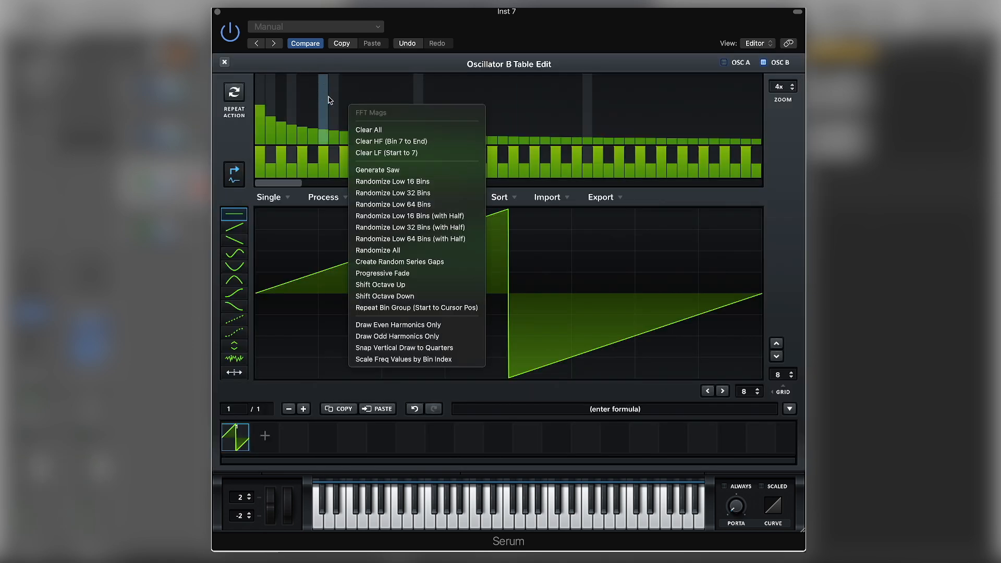
left_click(369, 130)
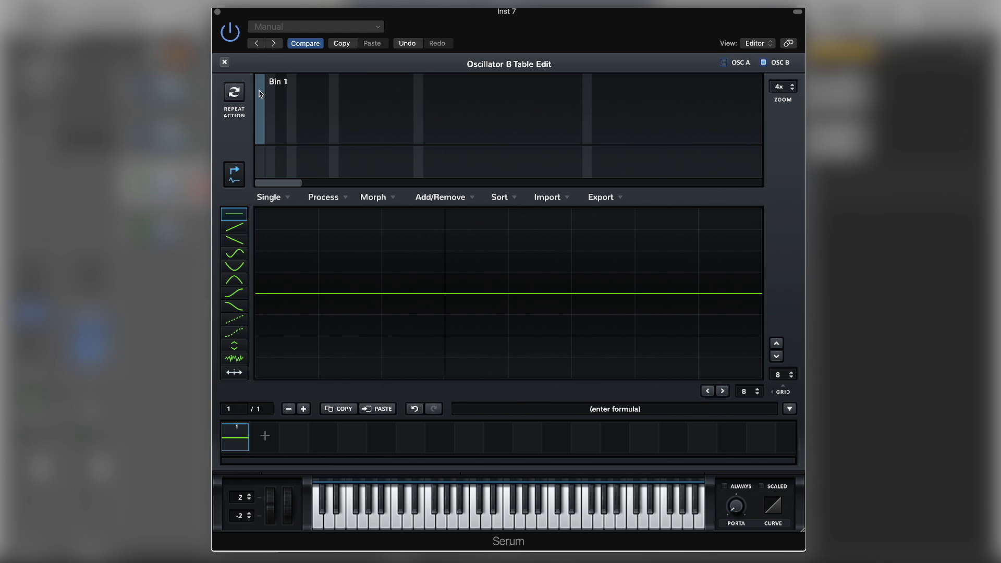
left_click(261, 94)
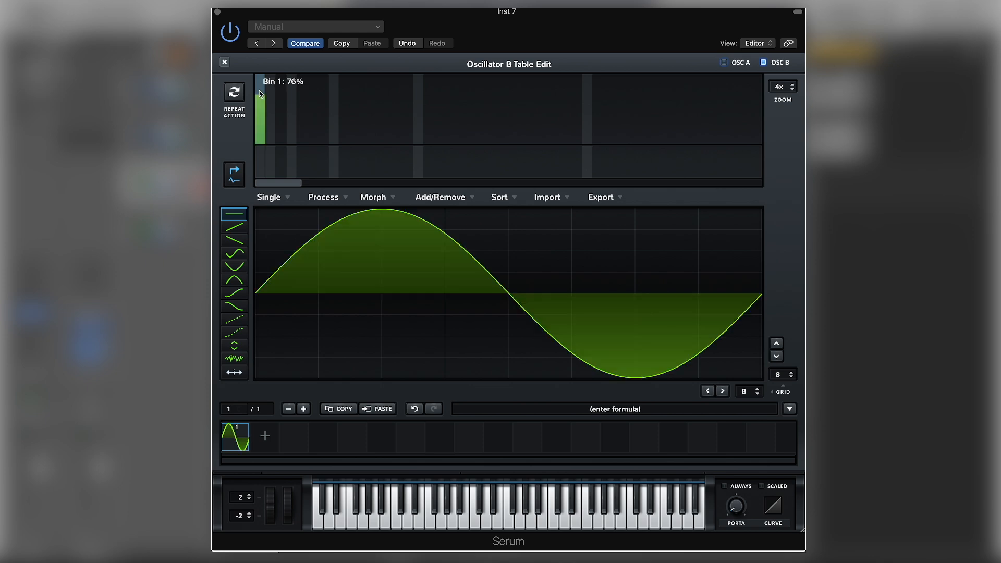
left_click(225, 63)
Set oscillator B's octave to -1 and turn down its random phase and phase.
left_click_drag(521, 142, 532, 168)
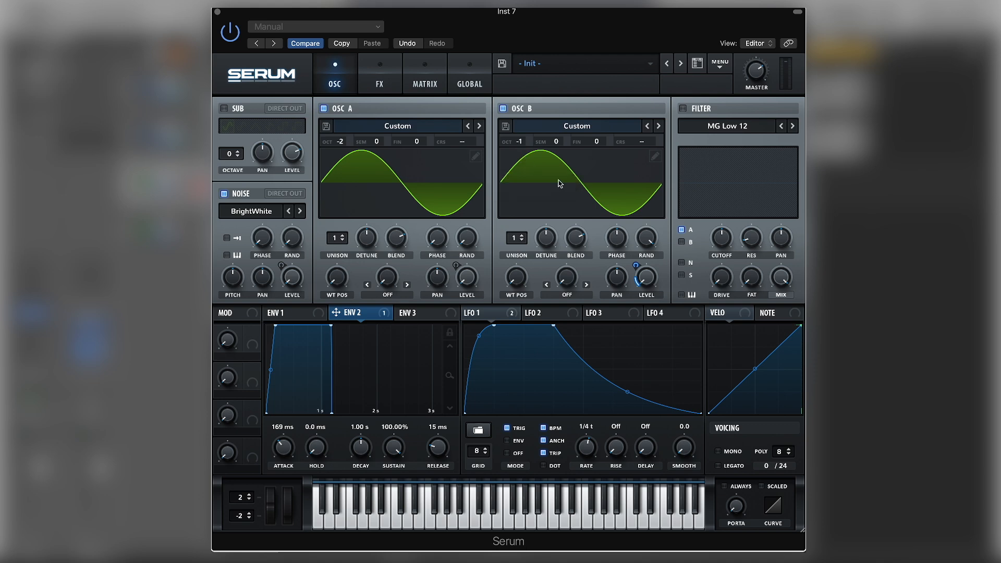
left_click_drag(646, 241, 637, 381)
left_click_drag(616, 236, 598, 335)
Enable the MG Low 12 filter and lower its cutoff and mix.
left_click(684, 109)
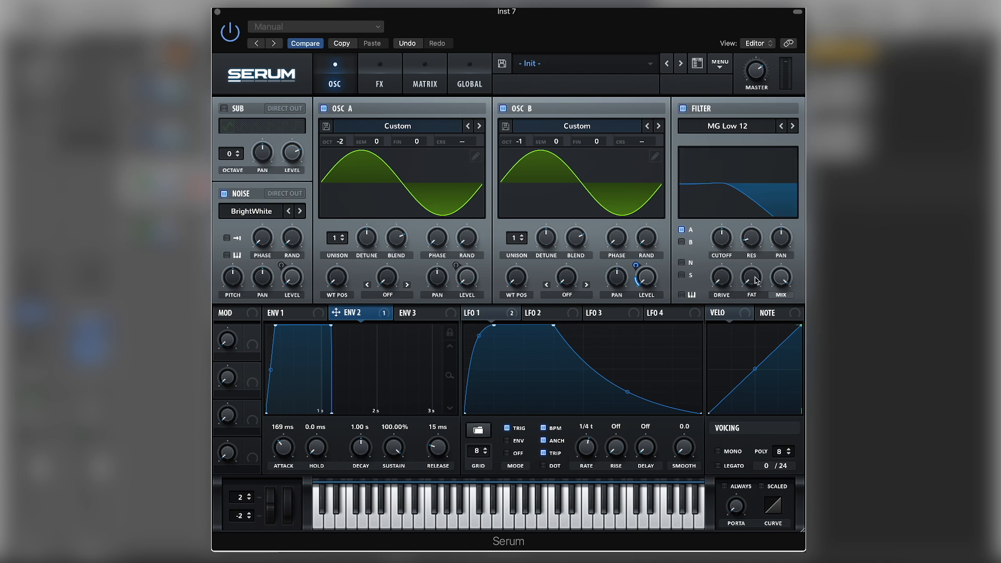
left_click_drag(727, 243, 780, 294)
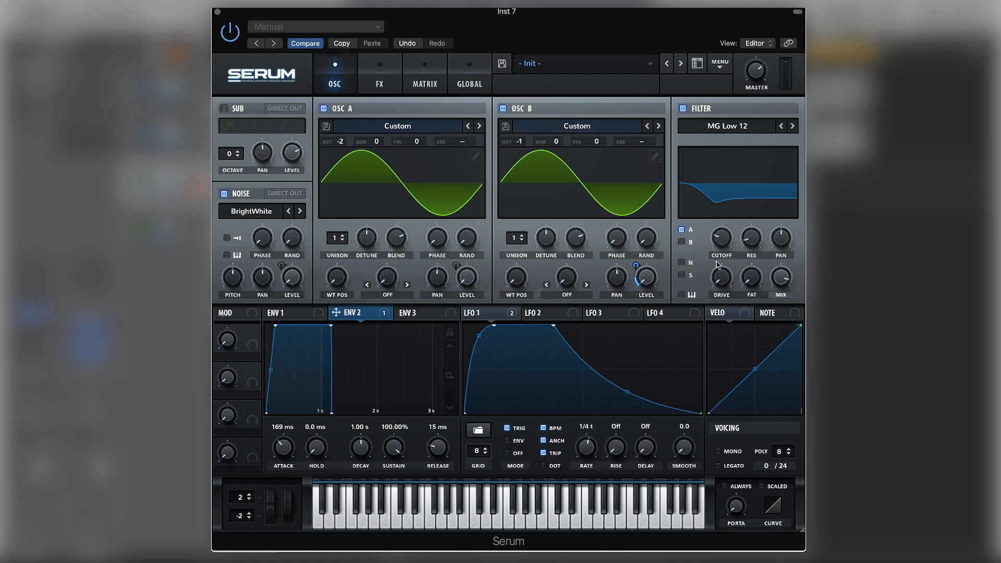
Route LFO 2 to the global master tuning in the modulation matrix with a very small positive amount.
left_click(549, 316)
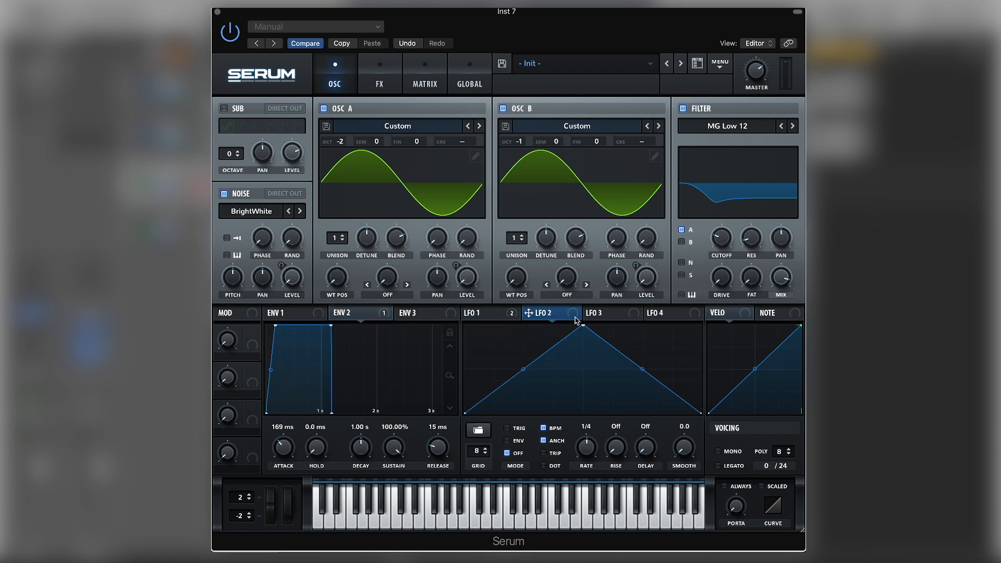
left_click(423, 86)
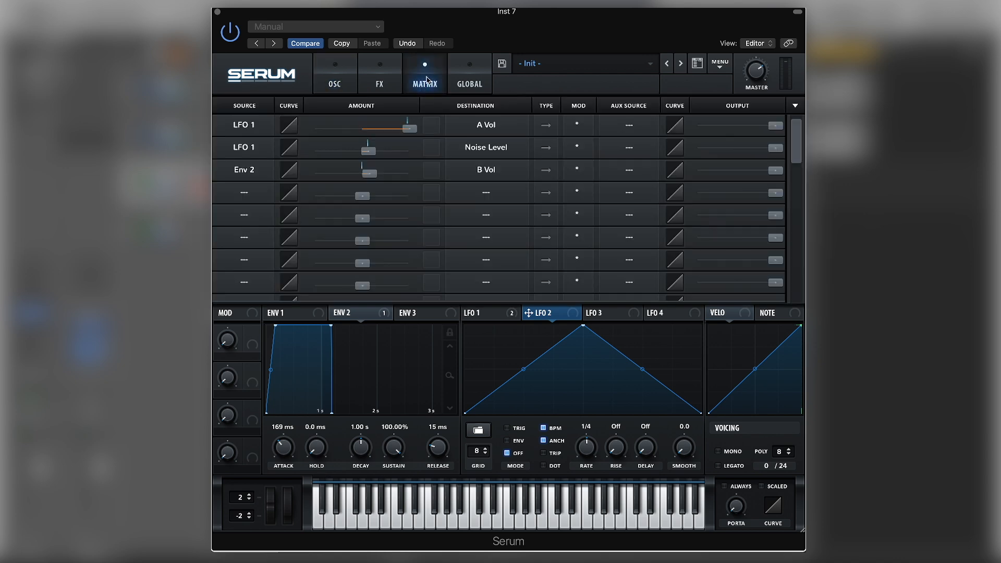
left_click(258, 193)
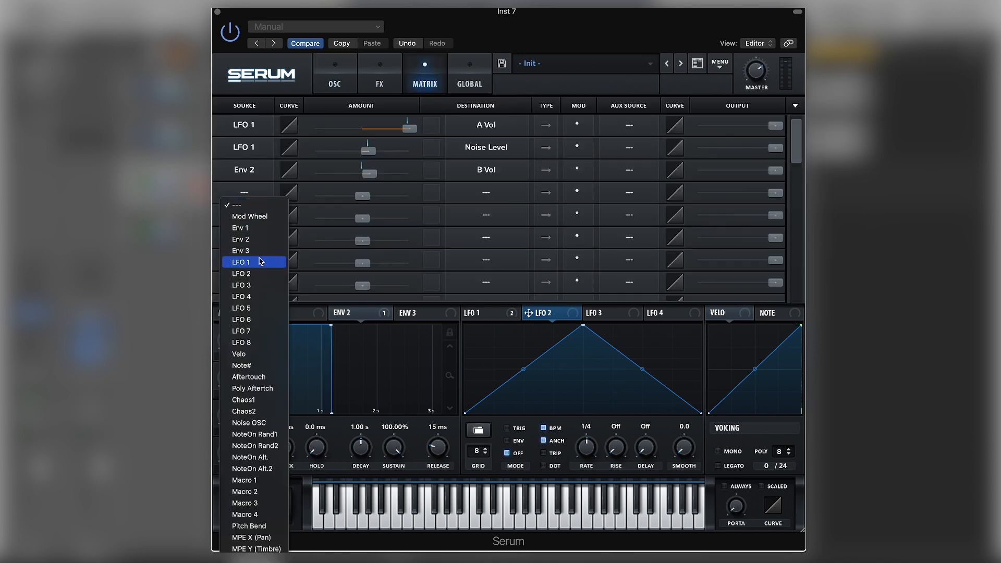
left_click(266, 274)
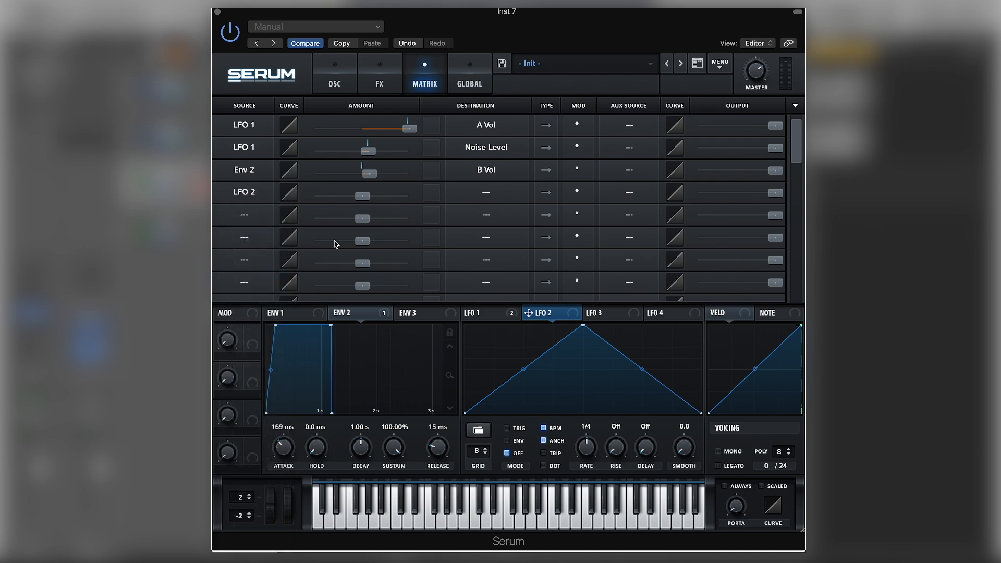
left_click(491, 198)
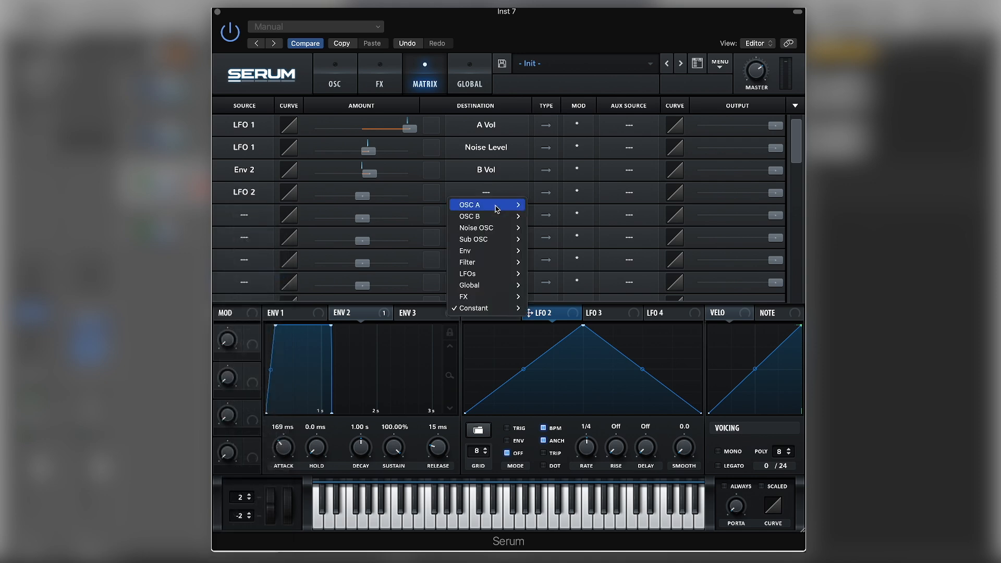
mouse_move(500, 285)
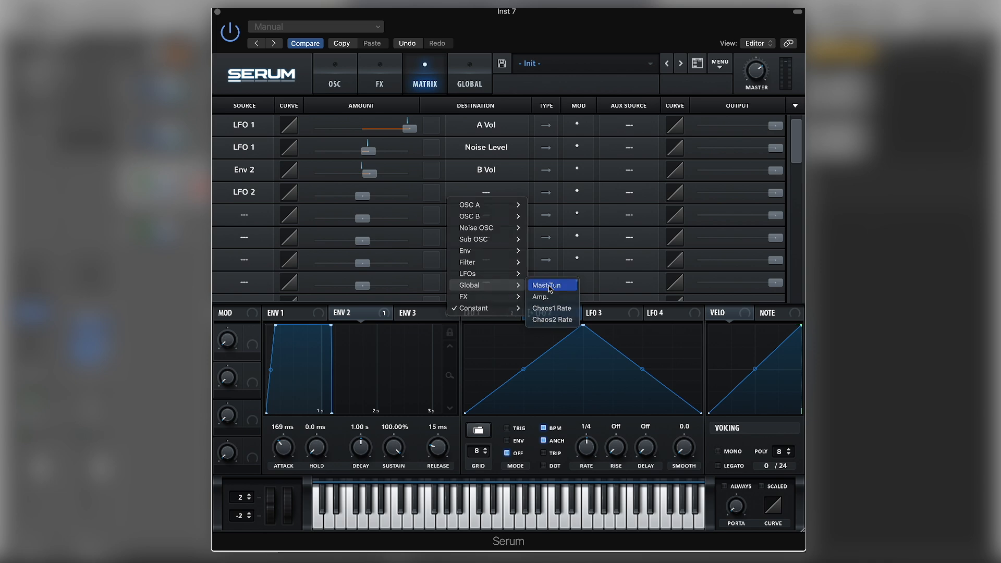
left_click(549, 286)
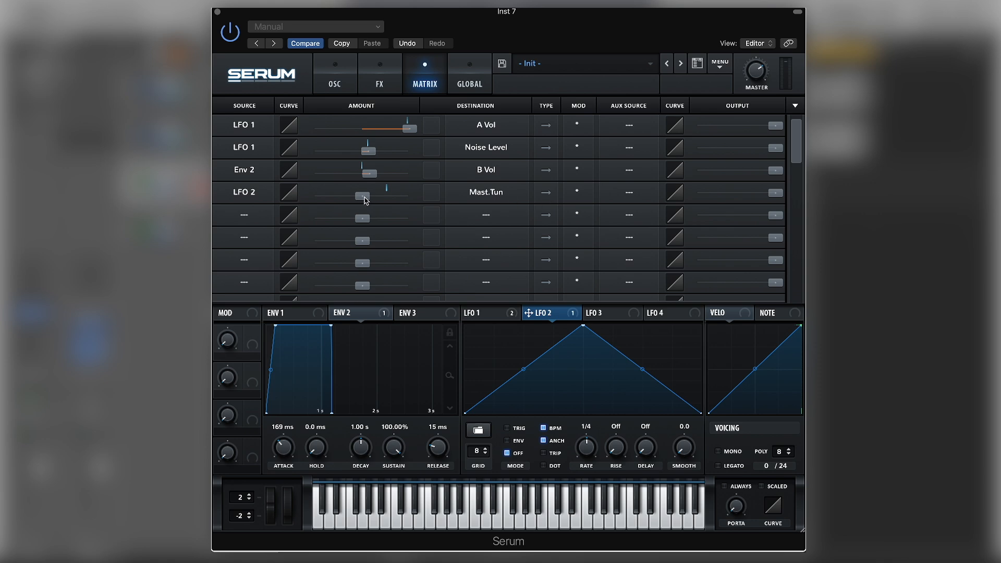
mouse_move(367, 201)
Reshape LFO 2 to start at full level, hold until about three eighths, and fall linearly to zero at about three quarters.
left_click_drag(582, 327, 394, 294)
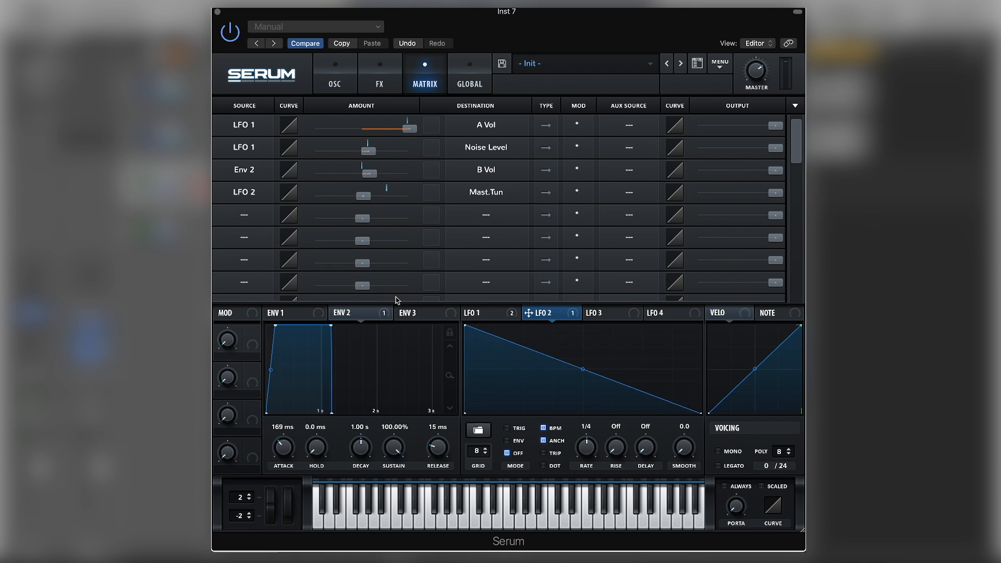
double_click(553, 358)
left_click_drag(553, 358, 572, 311)
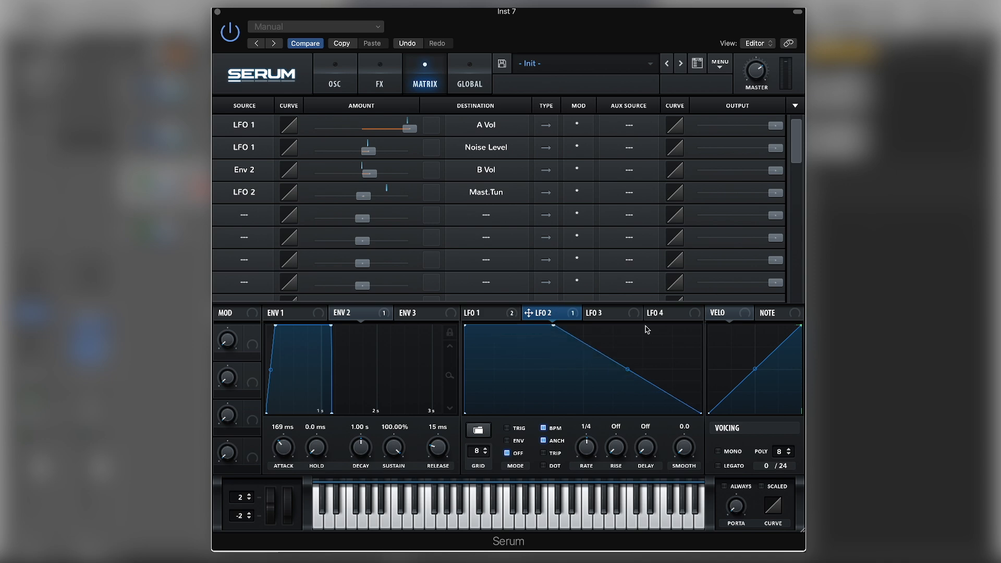
double_click(653, 385)
left_click_drag(653, 385, 643, 413)
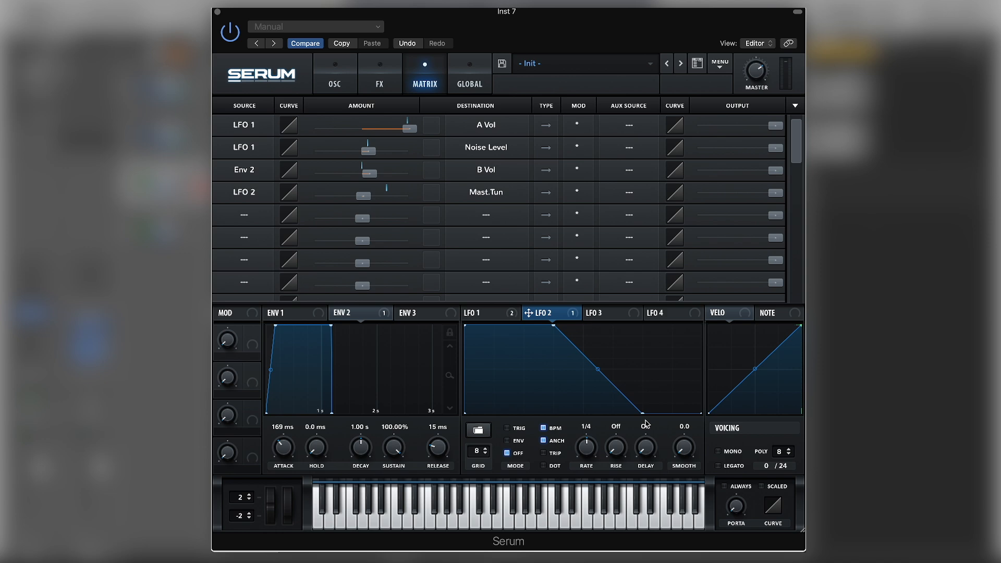
Set LFO 2 to envelope mode with triplet timing and a 1/4 t rate.
left_click(508, 441)
left_click(543, 454)
left_click_drag(588, 450, 587, 448)
Add a Tube distortion effect and raise its drive.
left_click(335, 83)
left_click(390, 85)
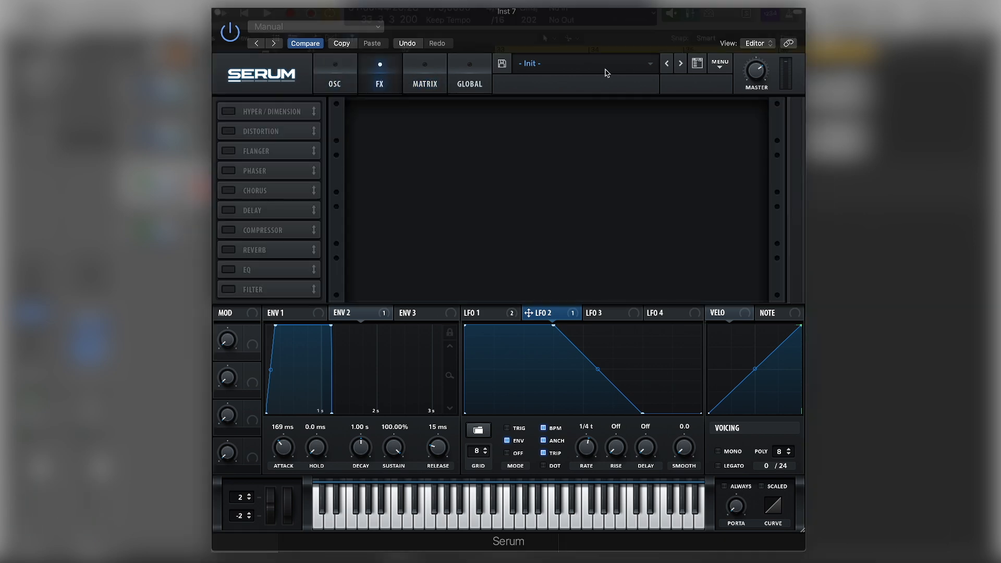
left_click(229, 132)
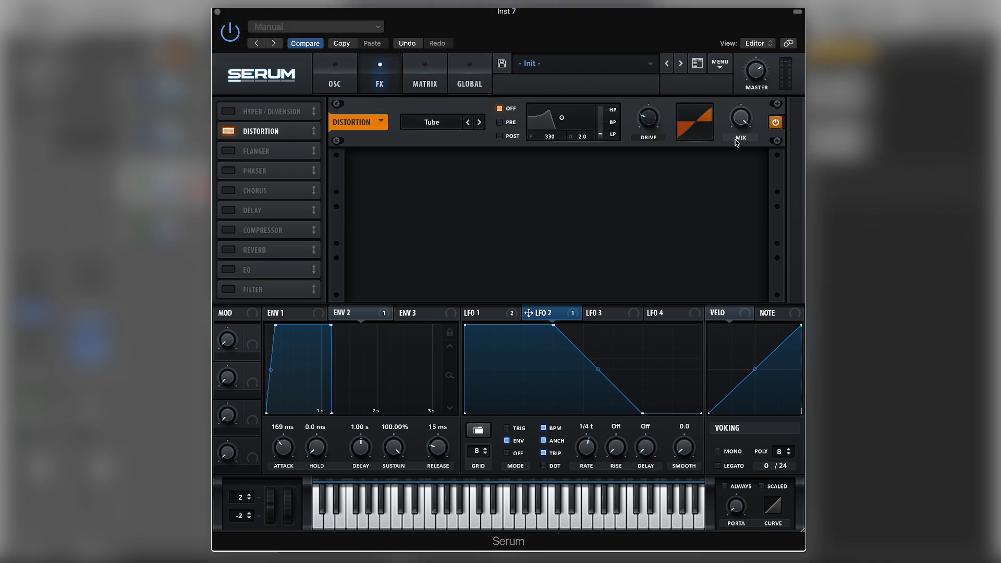
left_click_drag(653, 118, 651, 61)
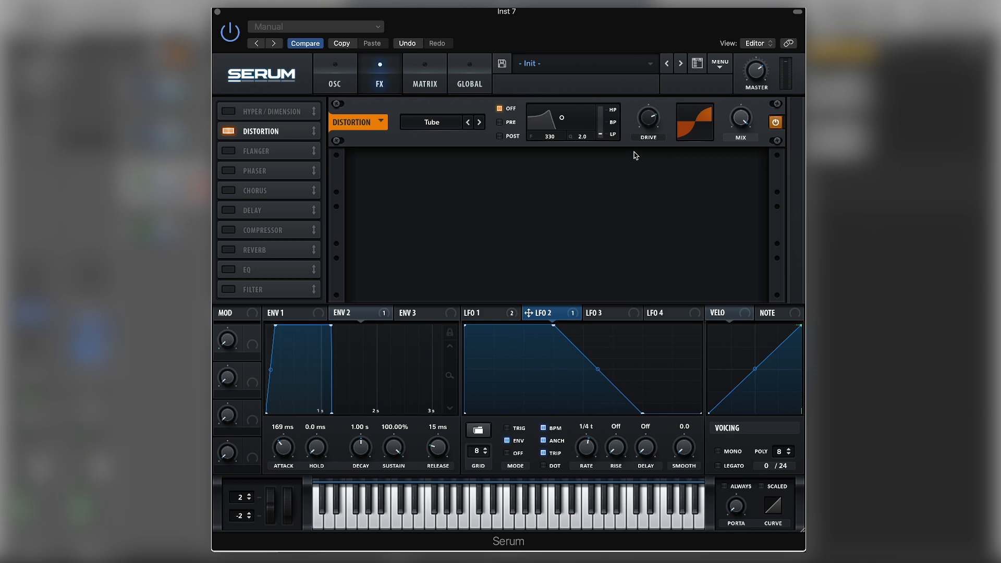
Add a compressor effect after the distortion, adjust its threshold slightly and raise its gain.
left_click(229, 230)
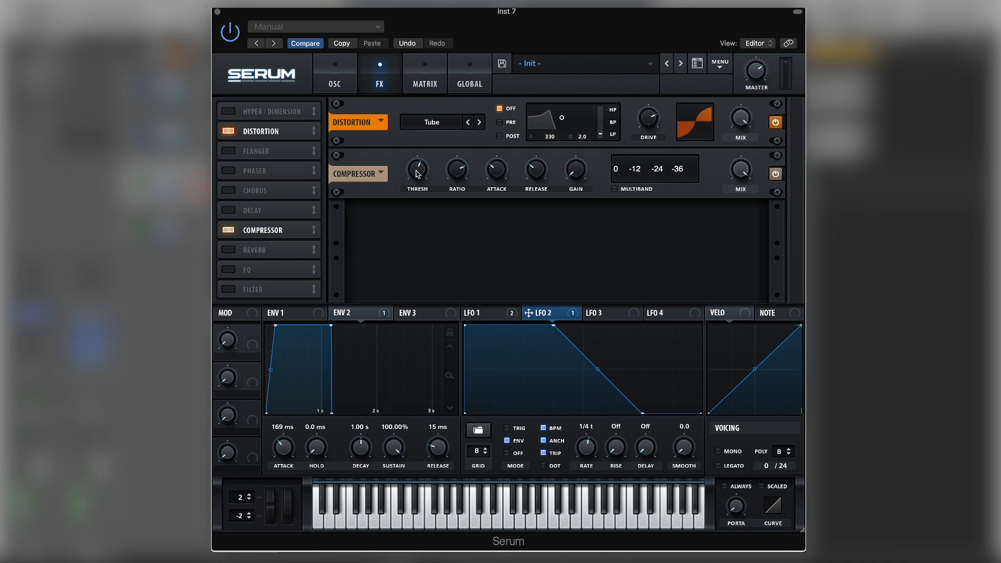
left_click_drag(418, 174, 419, 171)
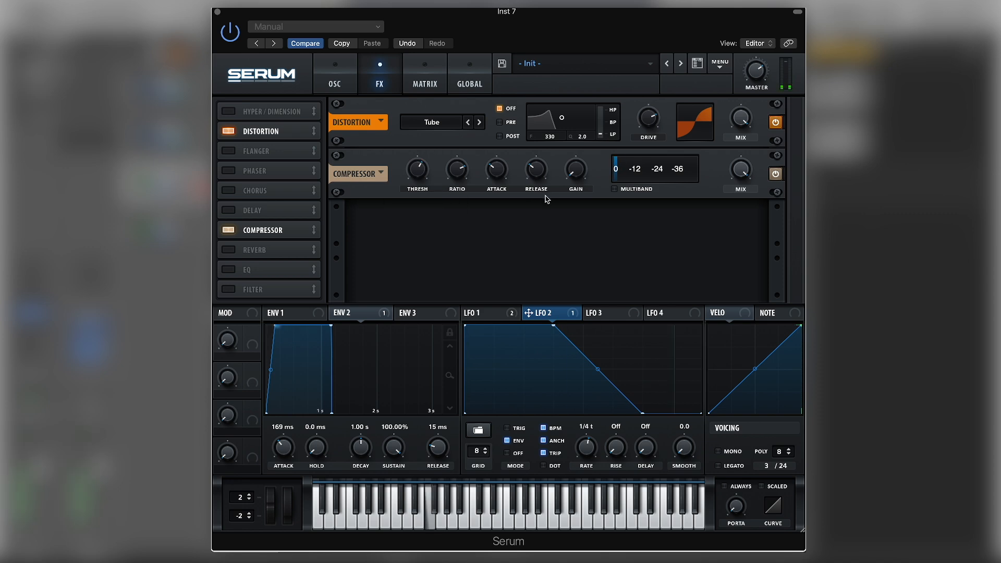
left_click_drag(582, 167, 586, 150)
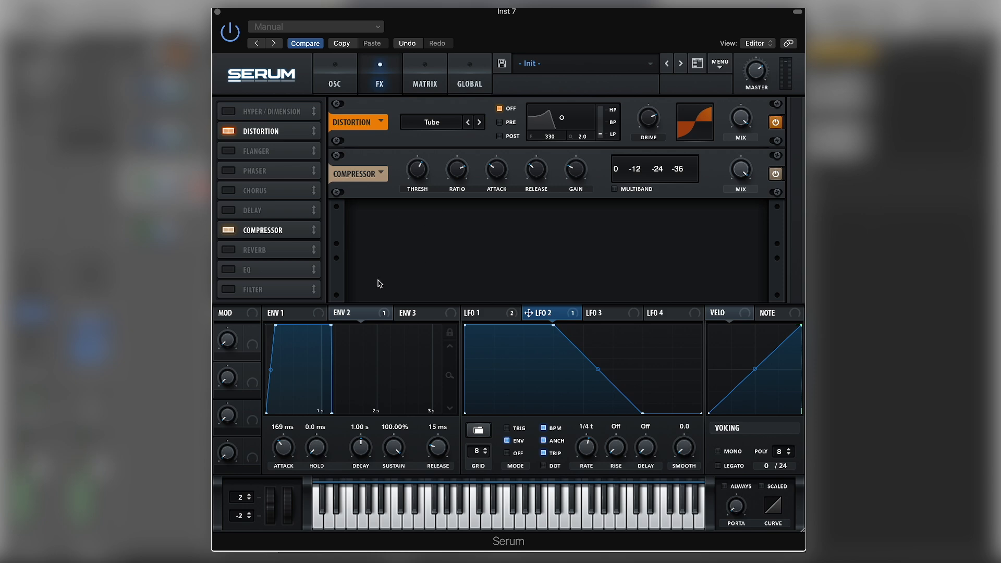
Add an MG Low 6 effects filter, lower its cutoff to about 105 Hz and modulate that cutoff with LFO 1.
left_click(227, 291)
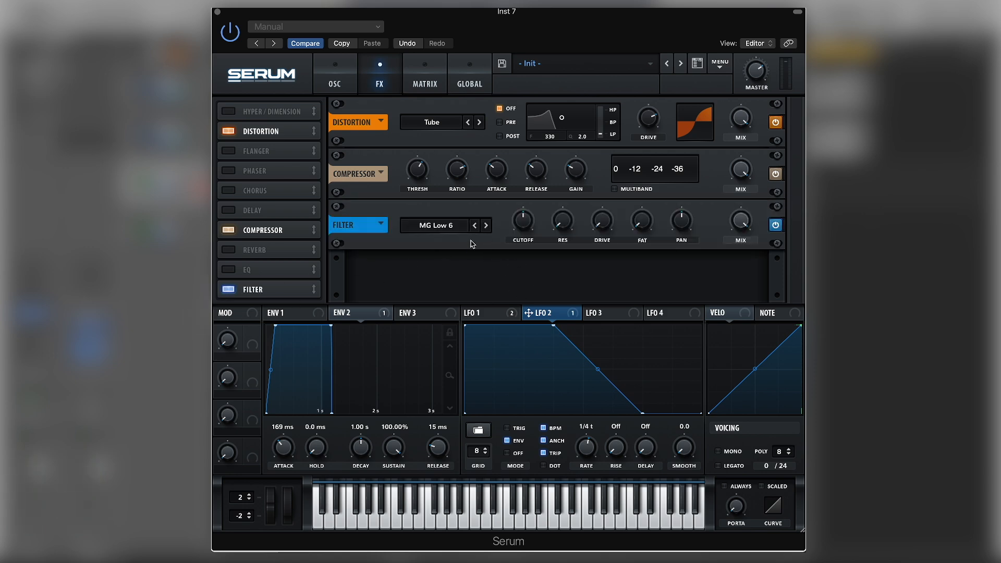
left_click_drag(523, 230, 525, 253)
left_click(480, 316)
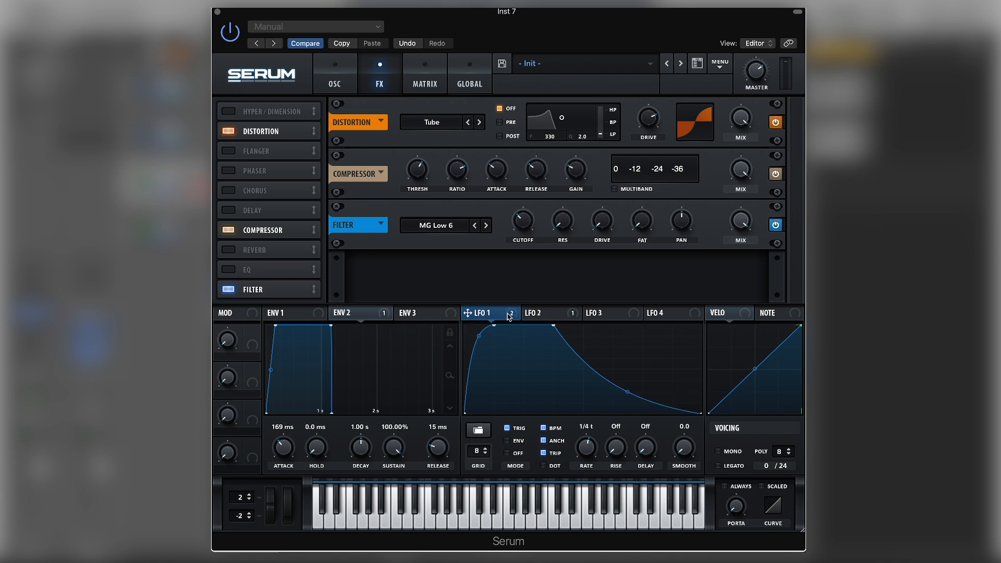
left_click_drag(512, 316, 523, 222)
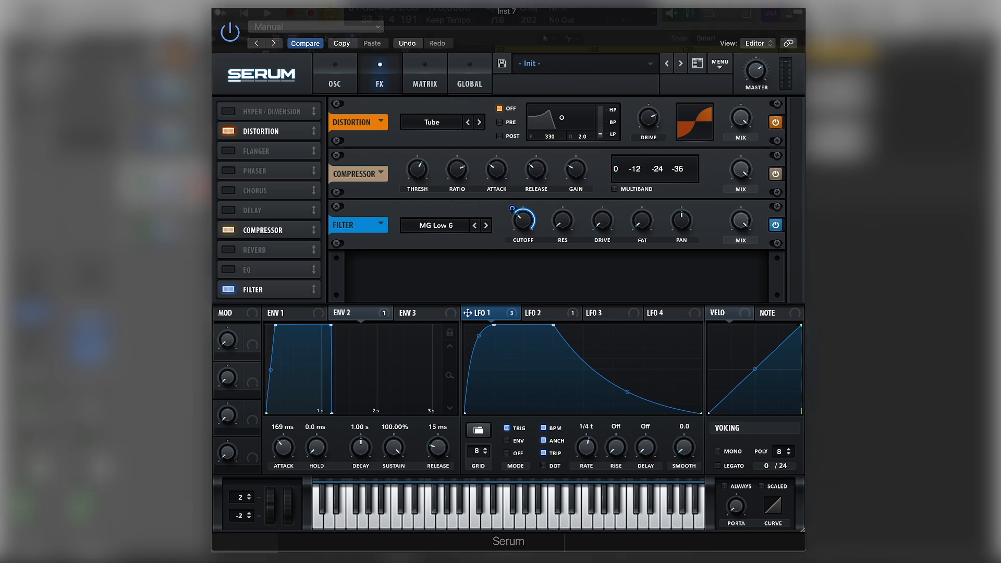
mouse_move(527, 224)
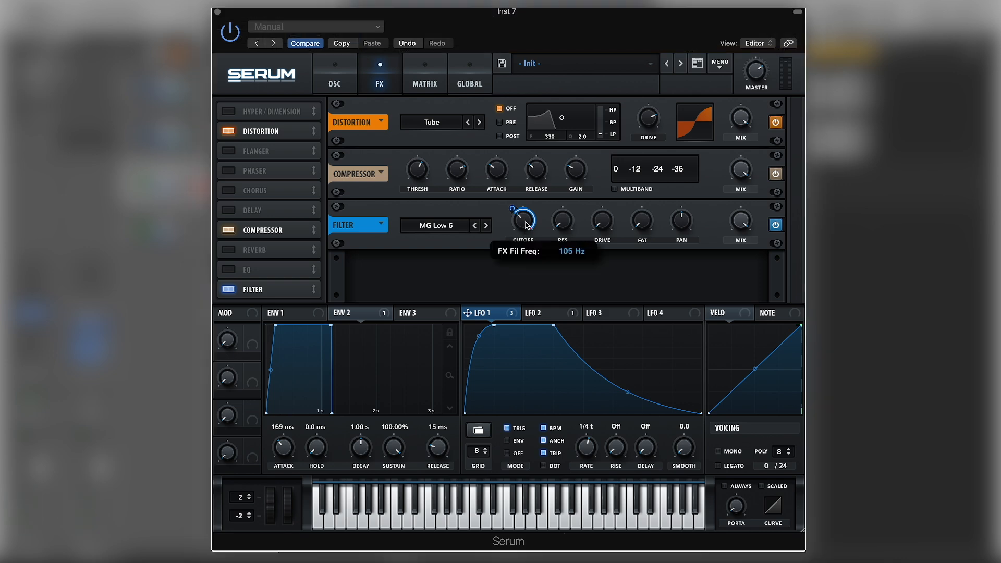
left_click_drag(526, 222, 526, 220)
key("space")
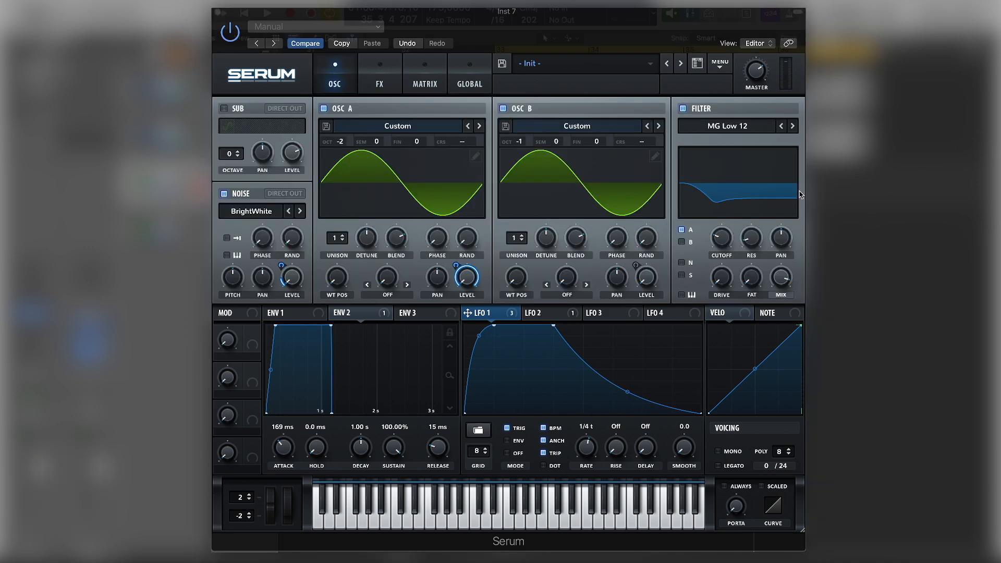
Copy both Inst 7 regions down to the Inst 8 track and mute Inst 7.
left_click(218, 13)
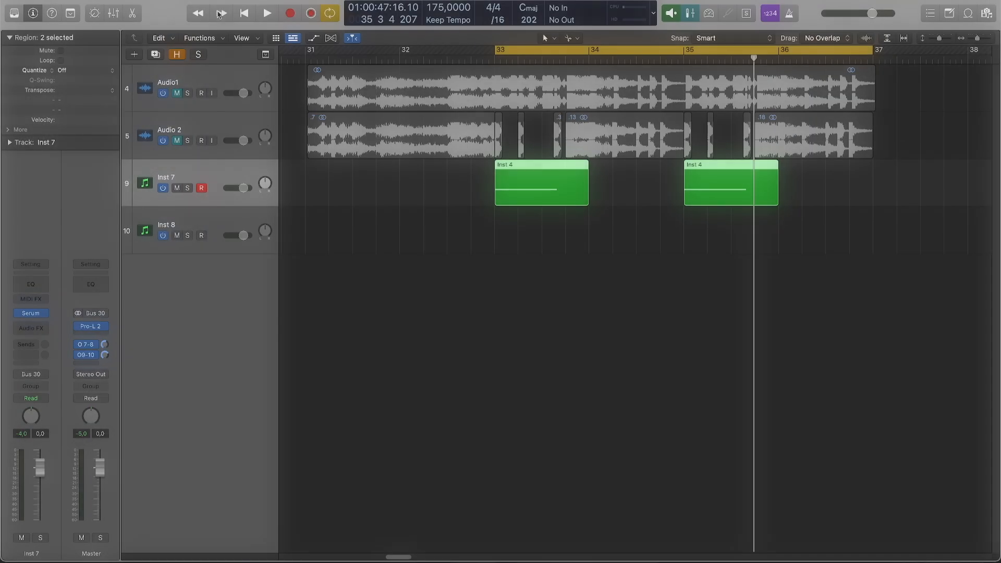
left_click_drag(844, 215, 498, 272)
left_click_drag(545, 232, 540, 260)
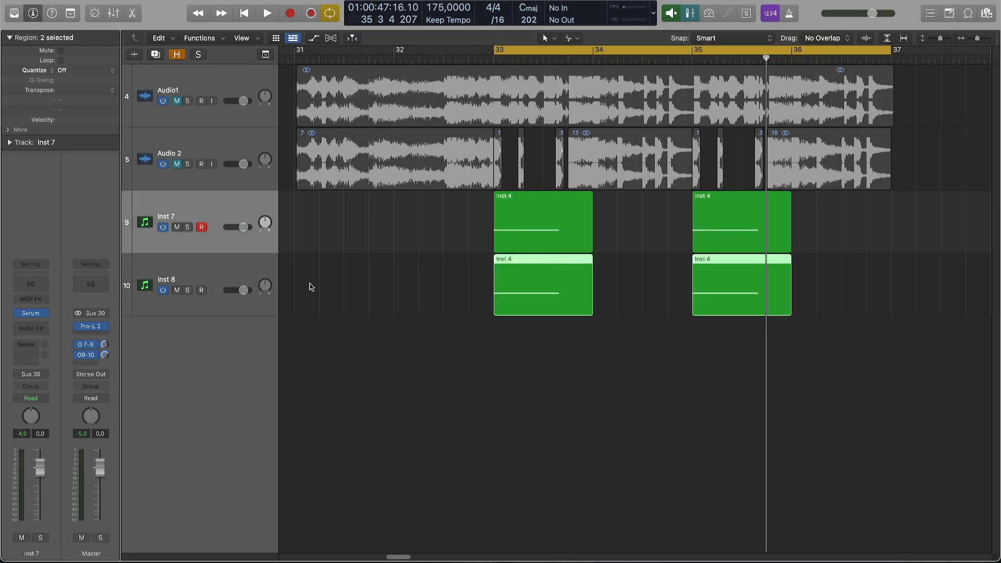
left_click(176, 227)
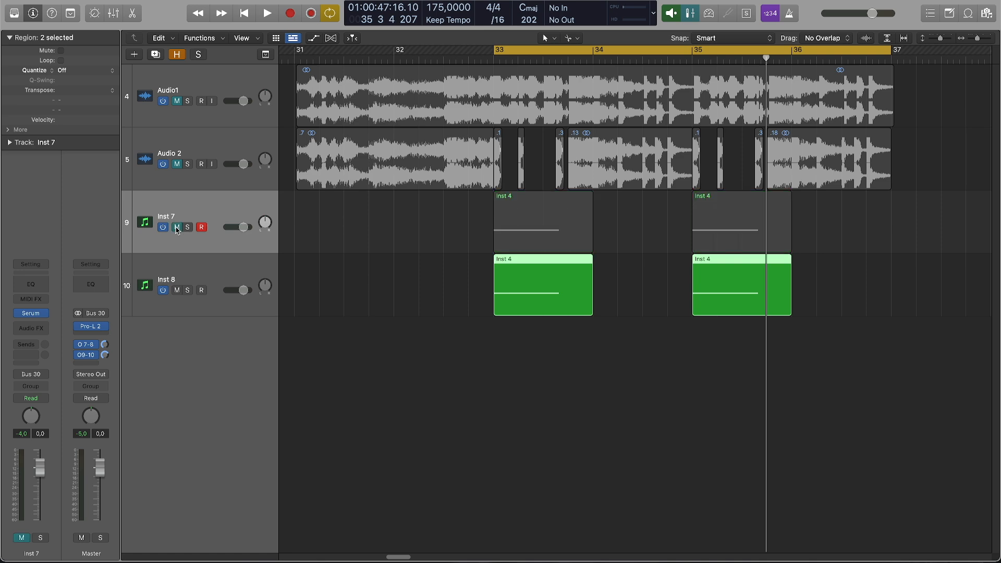
Load the Basic Shapes wavetable into oscillator A of Serum on Inst 8 and raise the wavetable position to the saw shape.
left_click(209, 279)
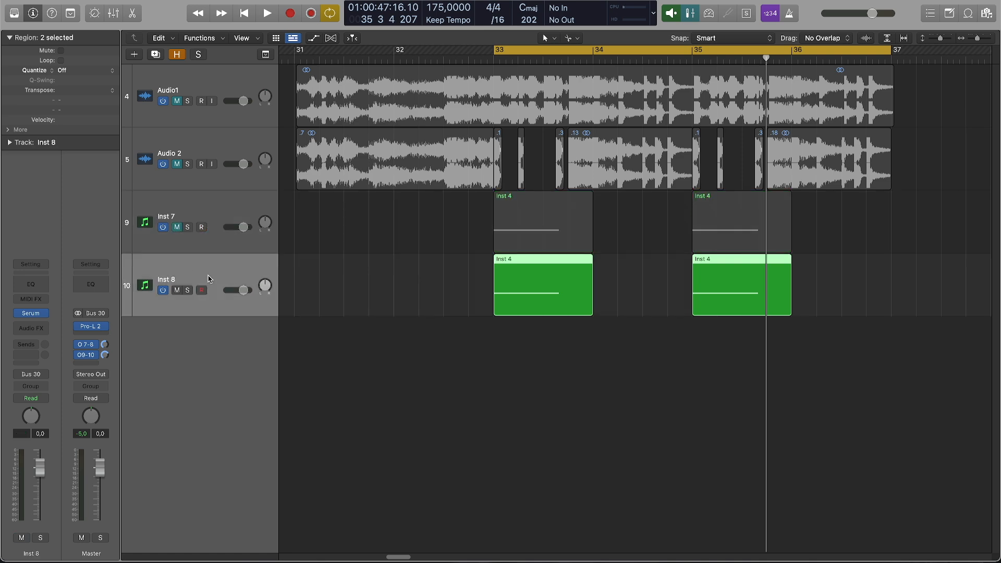
left_click(31, 313)
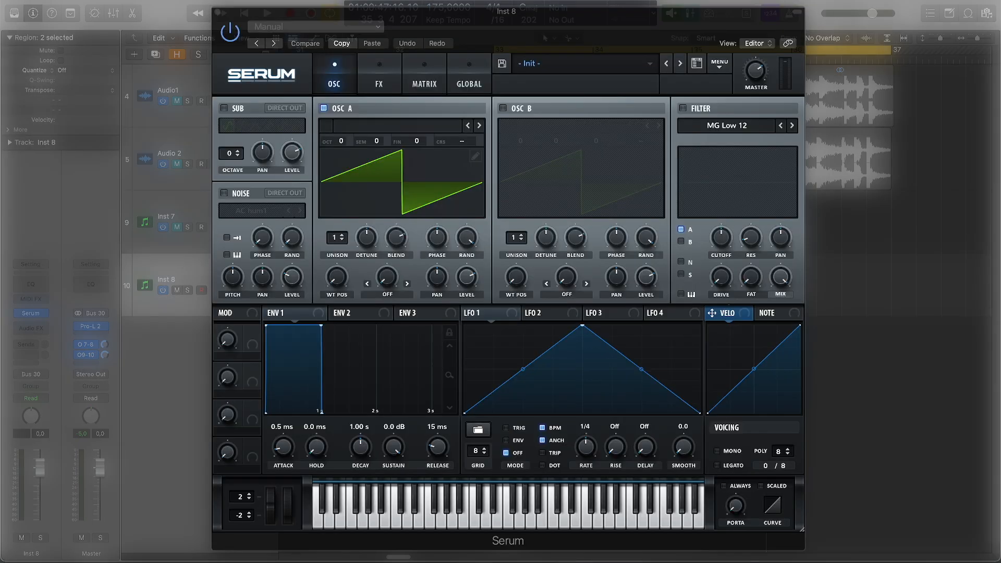
left_click(406, 126)
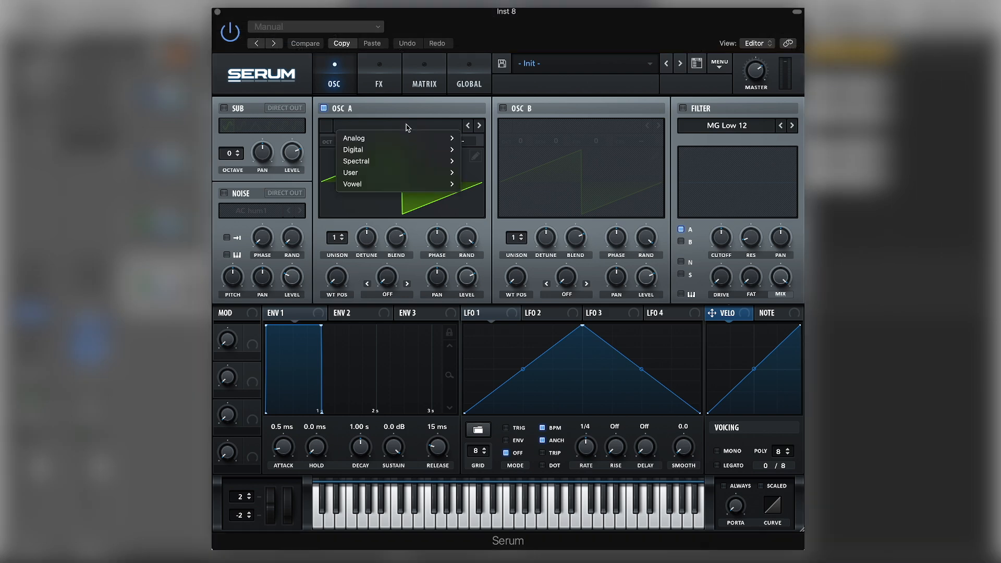
mouse_move(408, 138)
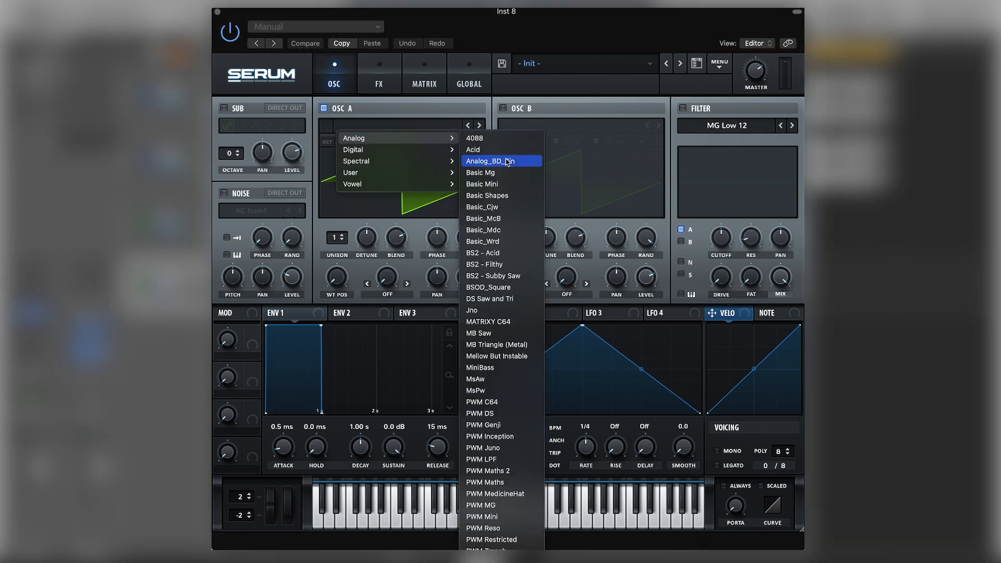
left_click(500, 196)
left_click_drag(333, 282, 343, 265)
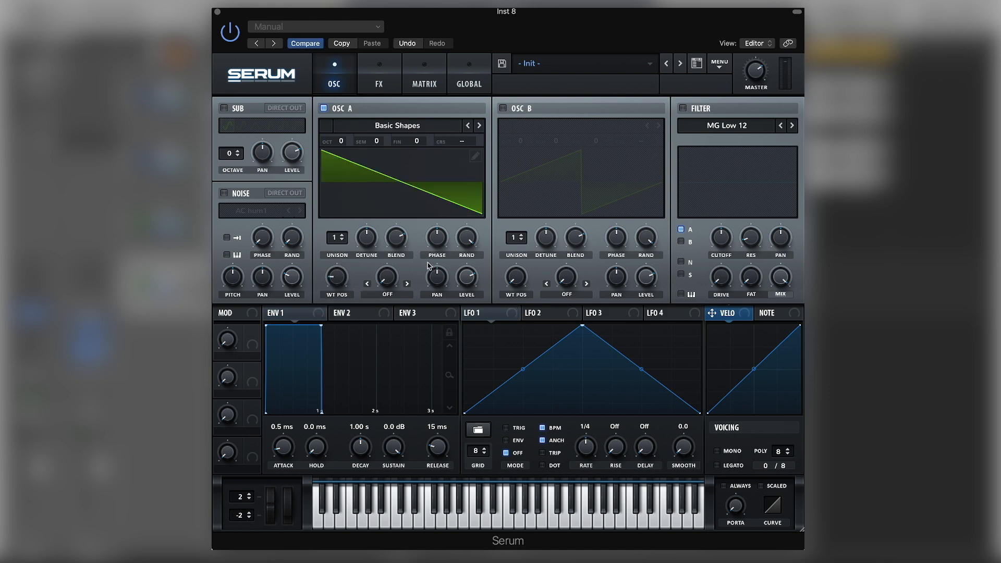
Set oscillator A's octave to -2 and turn down its random phase and level.
left_click_drag(465, 251, 438, 401)
left_click_drag(345, 140, 344, 175)
left_click_drag(469, 279, 469, 339)
Copy oscillator A's settings to oscillator B and switch oscillator B off.
left_click(729, 66)
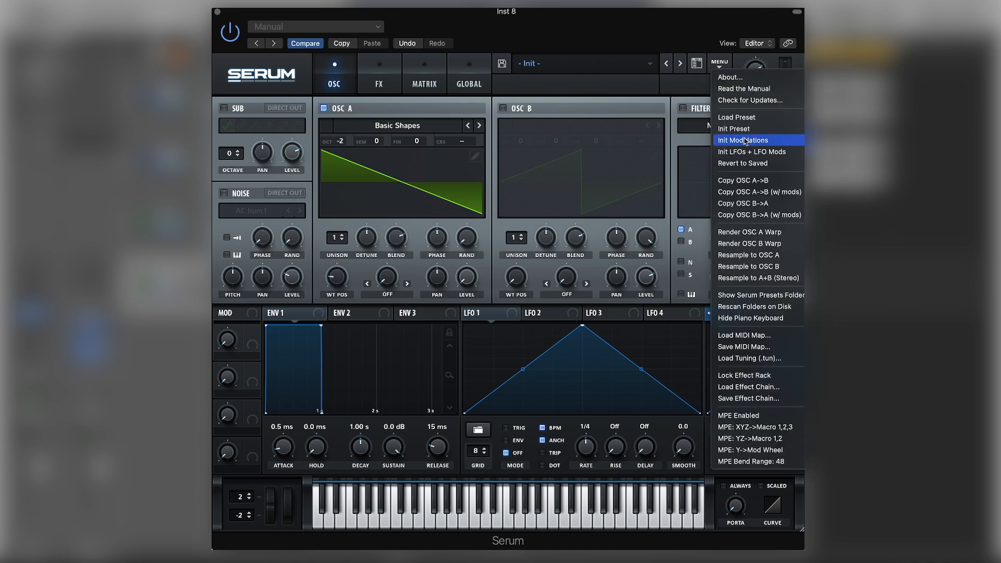
left_click(772, 181)
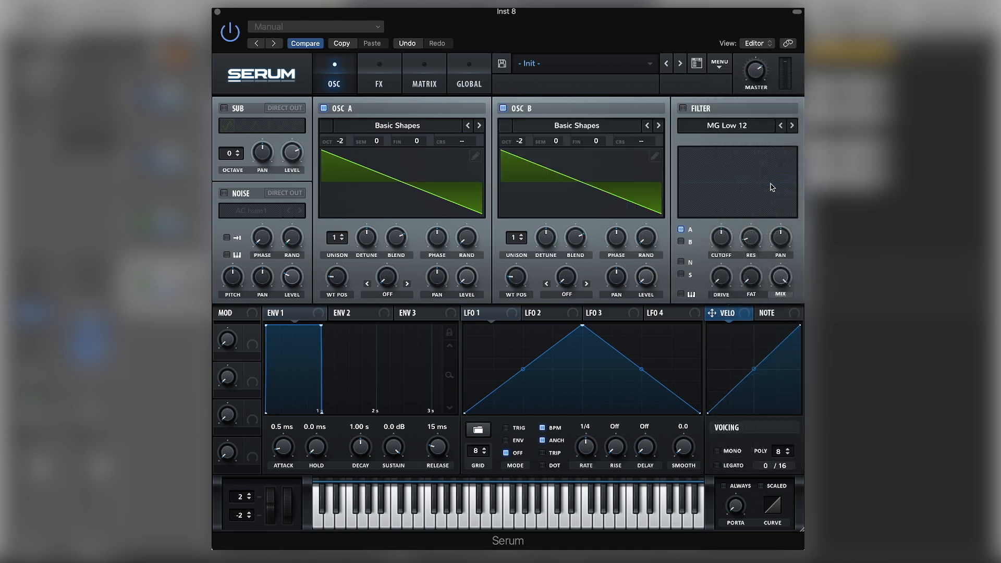
left_click(504, 109)
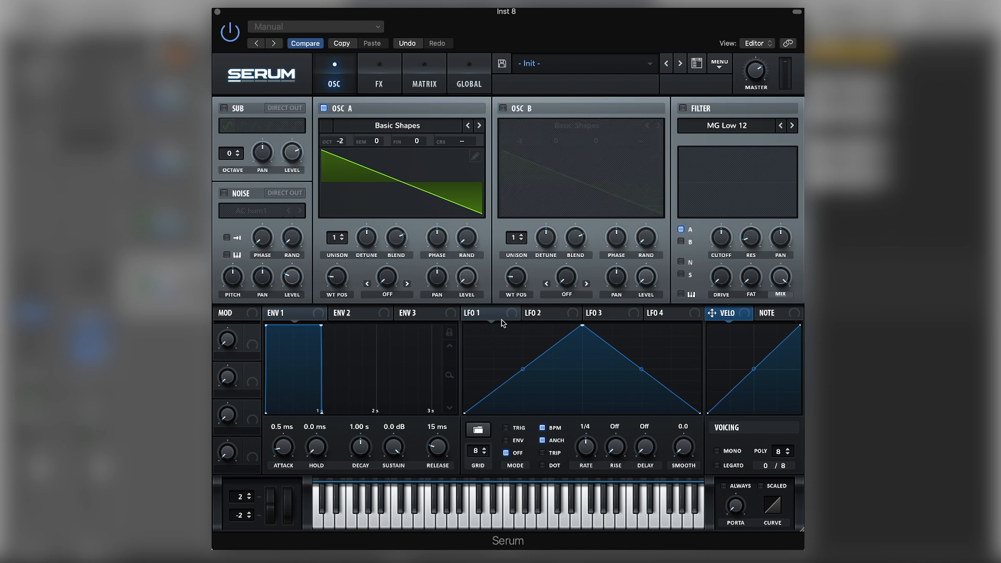
Assign LFO 1 to oscillator A's level and shape it with a delayed start, a steep curved rise and a concave decay to zero.
left_click_drag(514, 314, 467, 282)
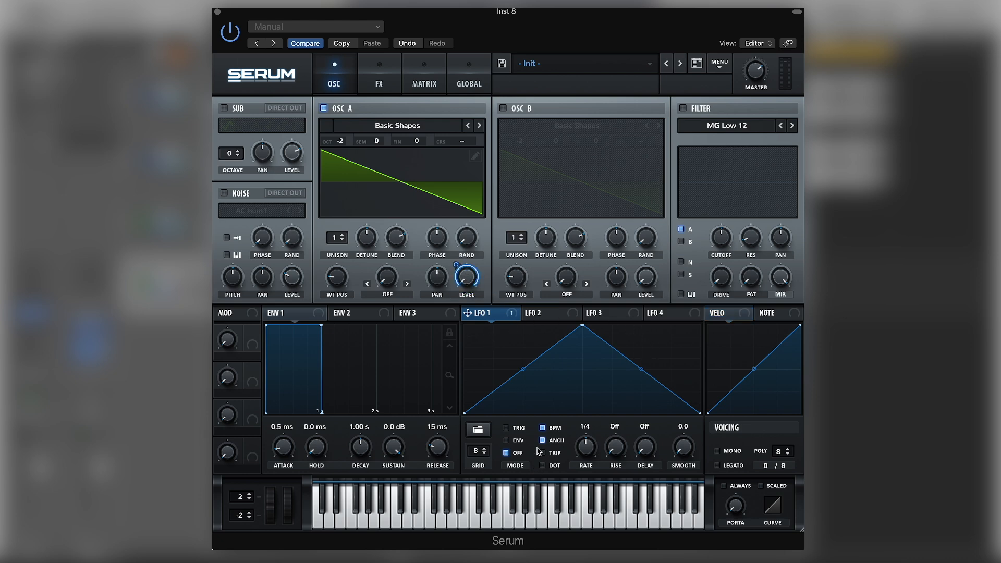
double_click(509, 377)
left_click_drag(509, 377, 479, 446)
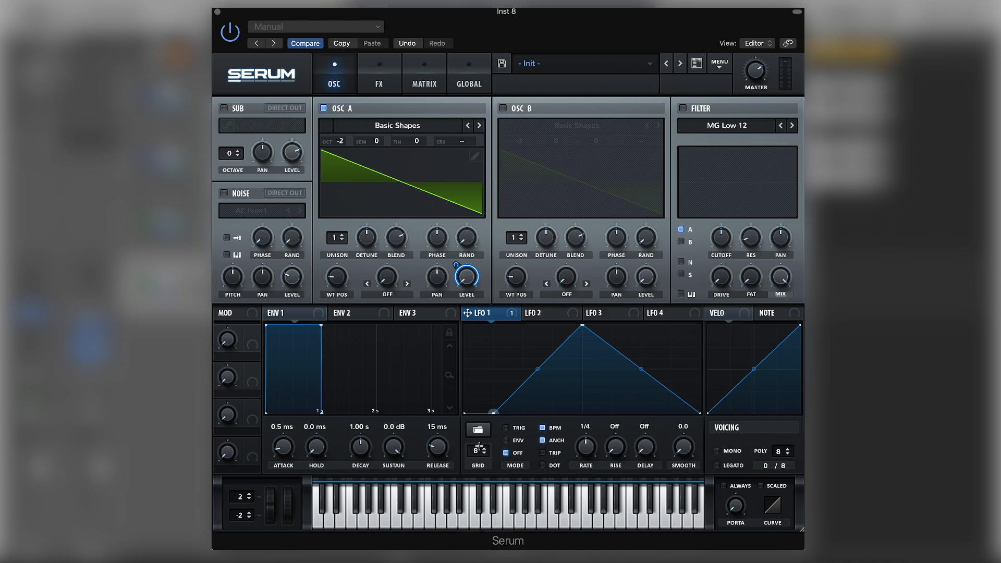
left_click_drag(580, 324, 523, 326)
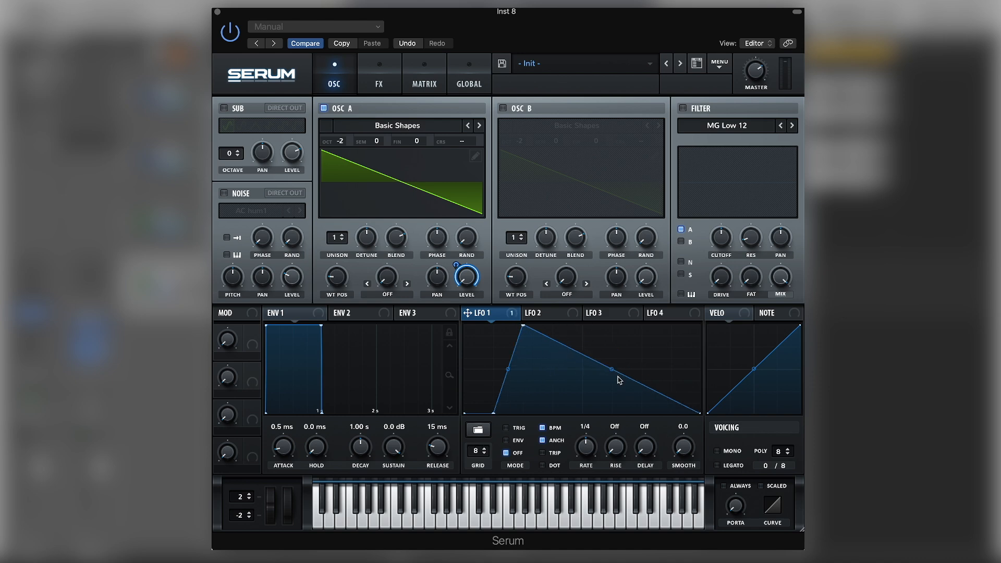
left_click_drag(612, 370, 590, 399)
left_click_drag(506, 370, 494, 335)
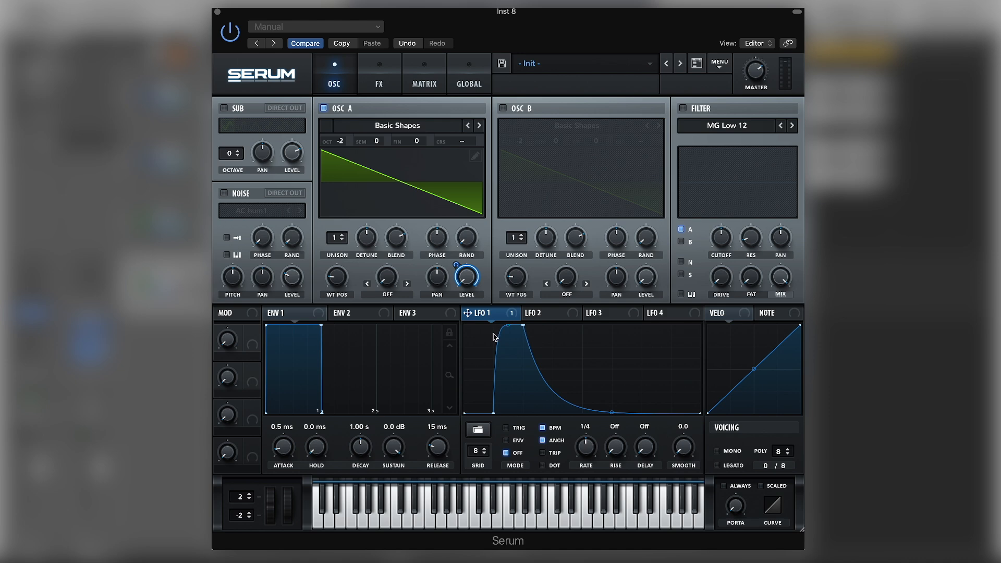
Set LFO 1 to TRIG mode with triplet timing, using a 1/4 t rate and a 1/4 t rise.
left_click(507, 429)
left_click_drag(586, 450, 586, 447)
left_click_drag(618, 449, 628, 407)
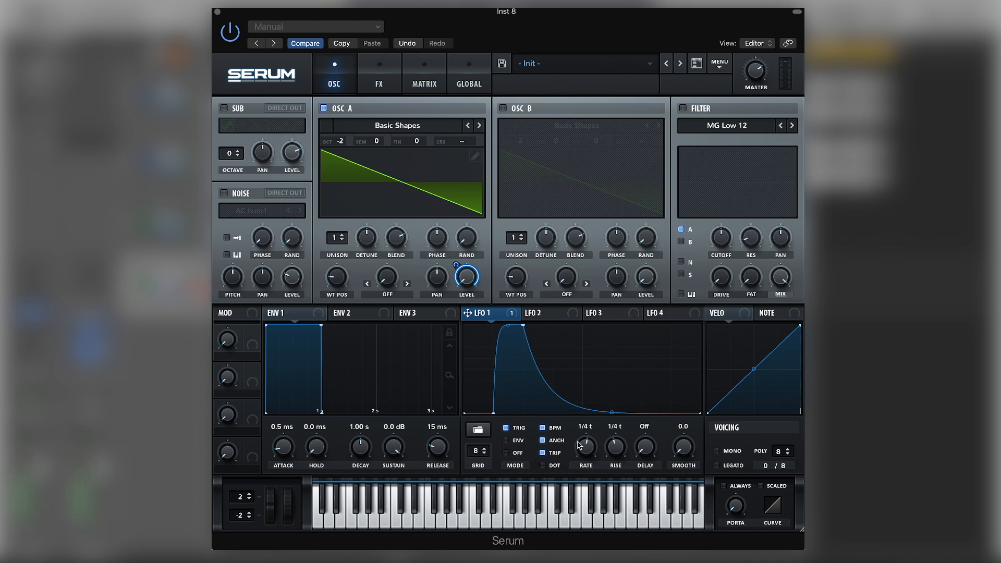
Switch on oscillator B and set its octave to +2 and its semitones to +9.
left_click(503, 108)
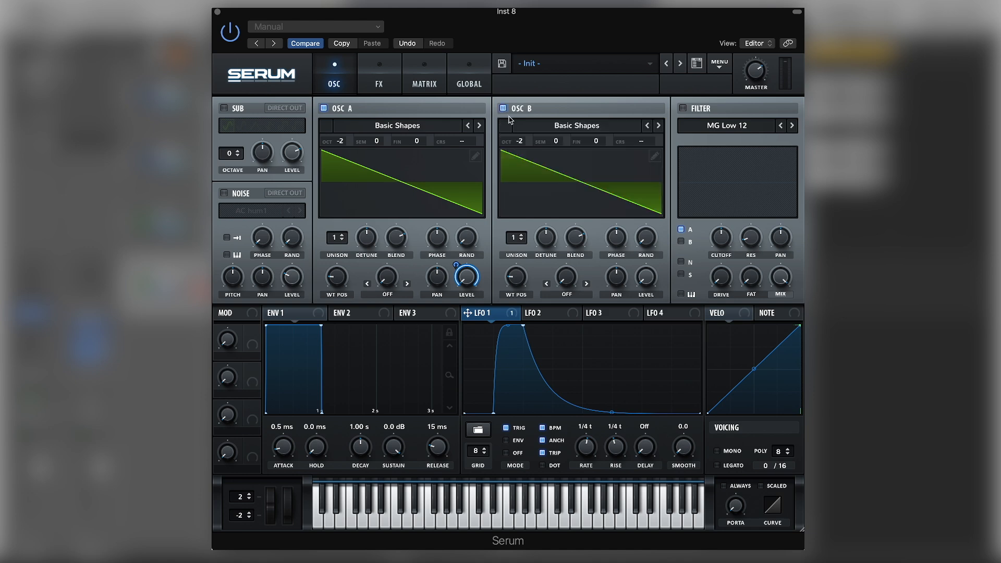
left_click_drag(523, 144, 542, 88)
left_click_drag(559, 144, 569, 101)
Set oscillator A's warp mode to FM (From B) and raise the warp amount partway.
left_click(390, 294)
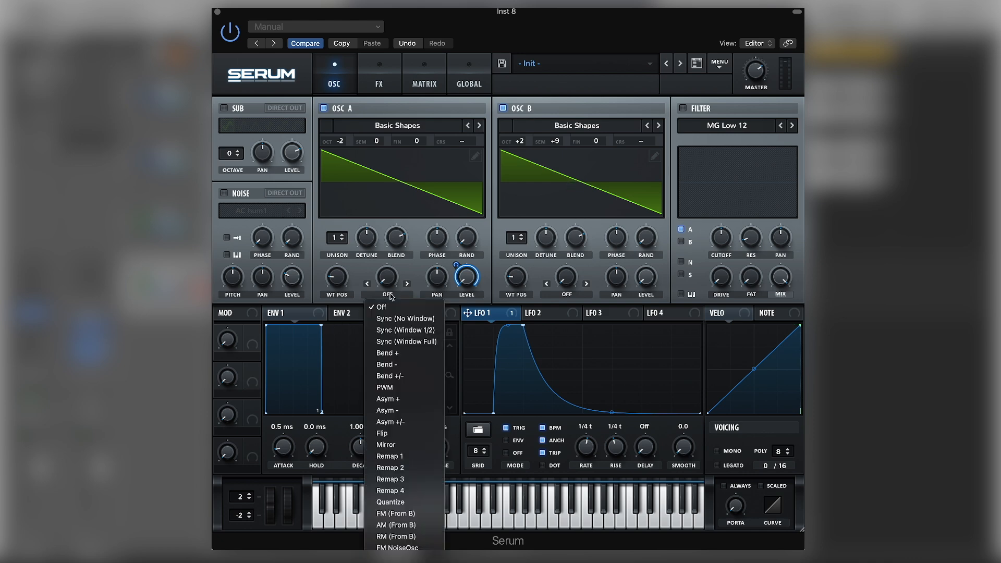
left_click(418, 513)
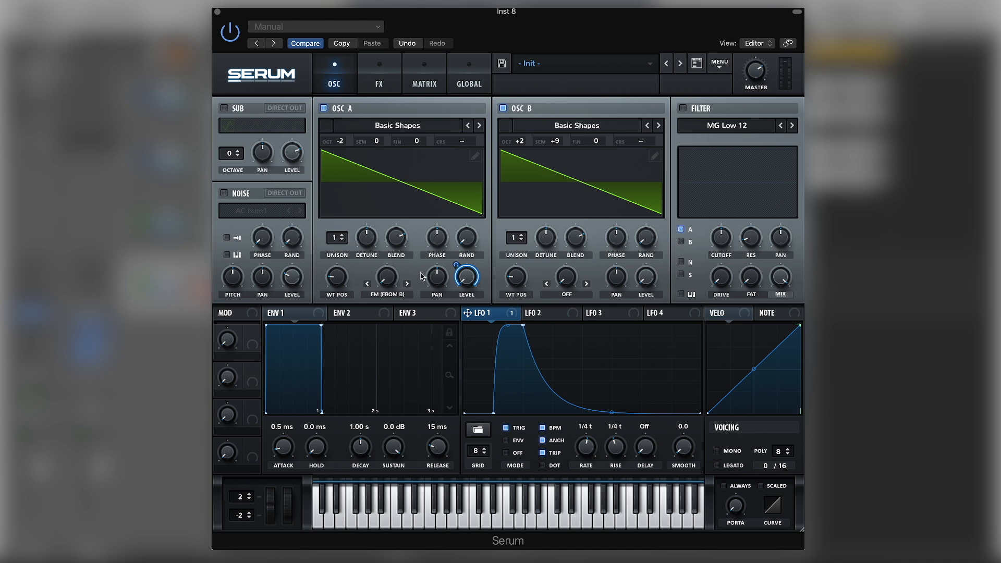
left_click_drag(394, 272, 397, 237)
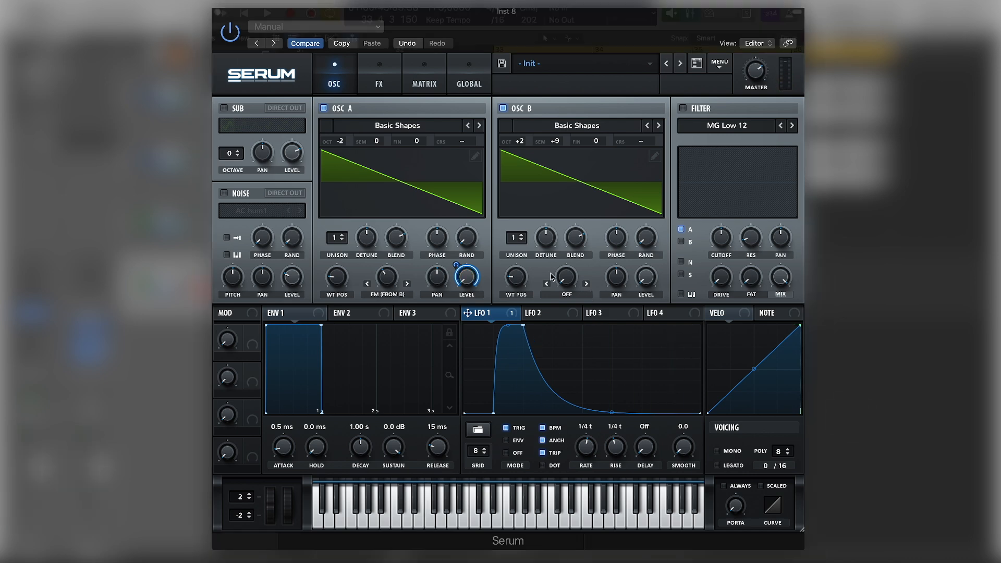
Add a Tube distortion, adjust its drive and modulate the drive with LFO 1.
left_click(389, 85)
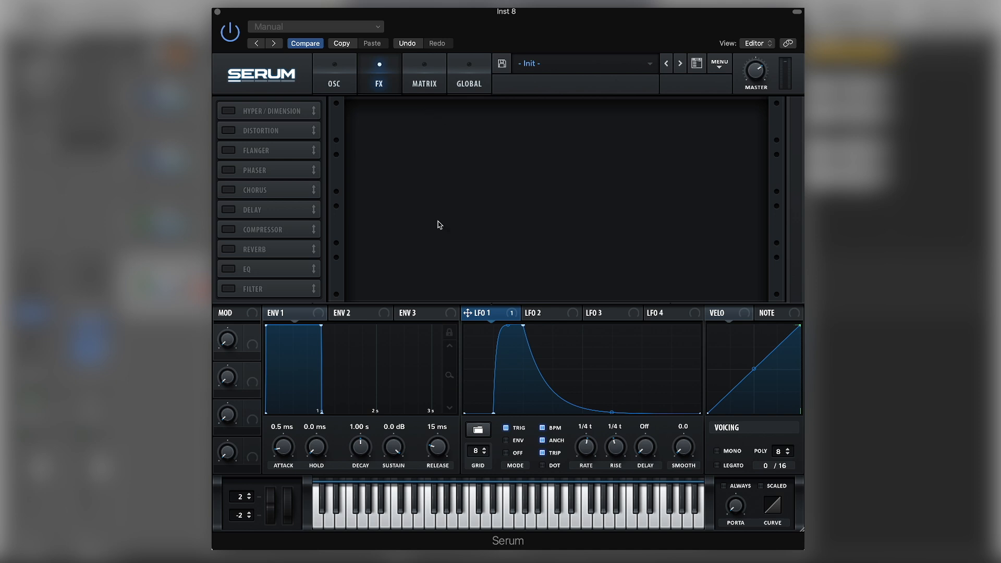
left_click(239, 136)
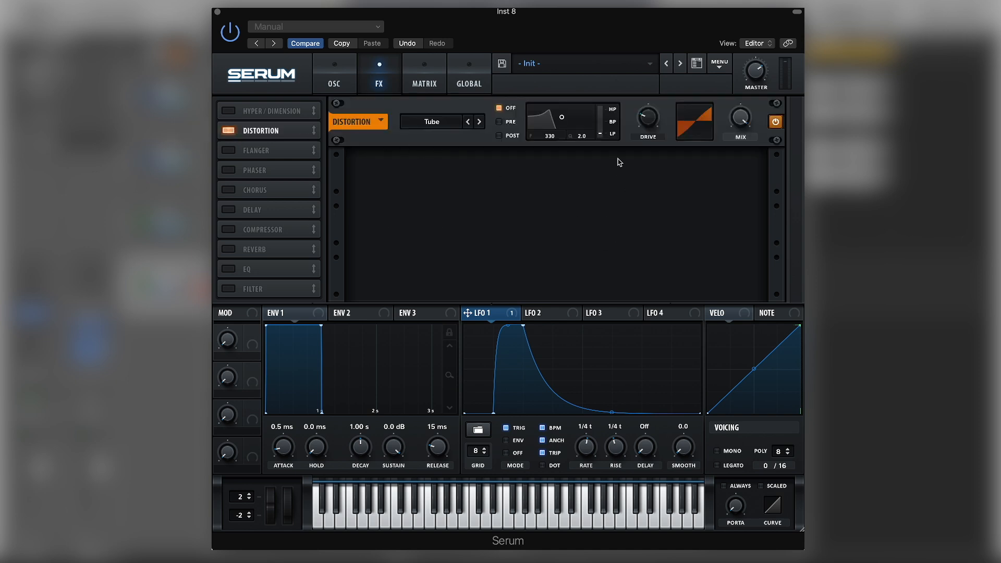
mouse_move(648, 112)
left_click_drag(650, 121, 652, 98)
left_click_drag(512, 317, 650, 126)
left_click_drag(637, 105, 659, 30)
key("space")
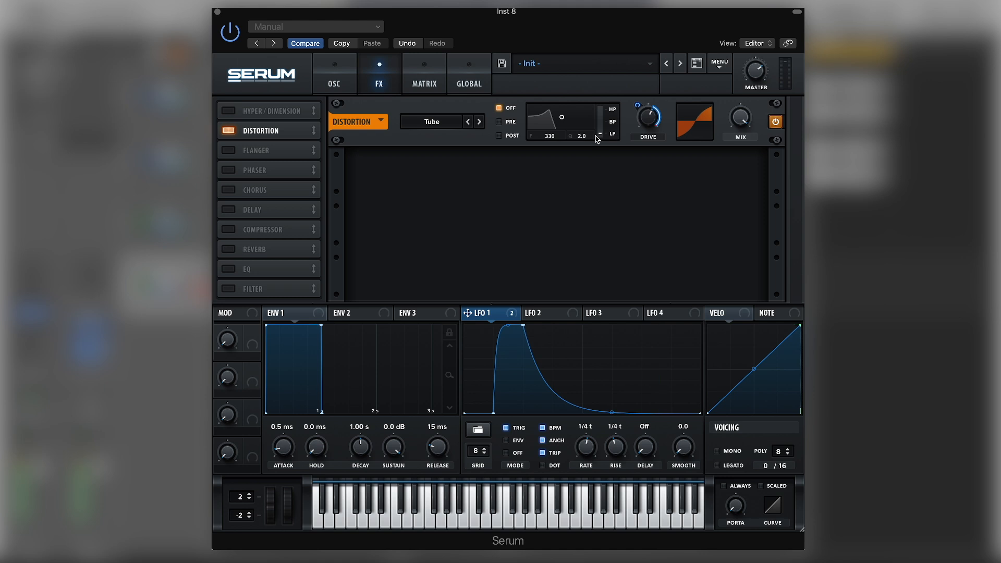
Place the distortion's low-pass filter before the drive at a frequency of 1597 and bandwidth of 0.2, comparing it with the filter off.
left_click(502, 123)
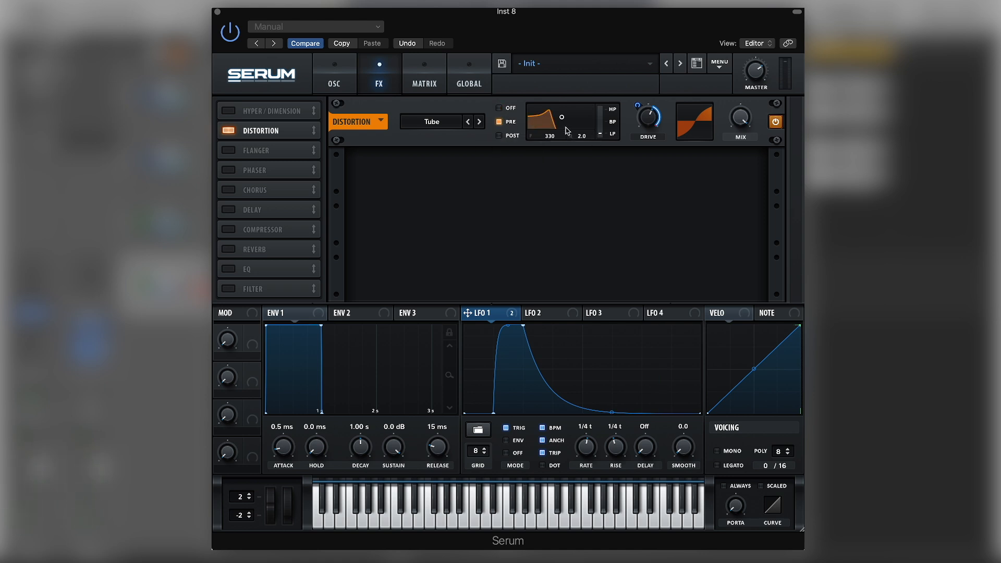
left_click_drag(550, 136, 582, 193)
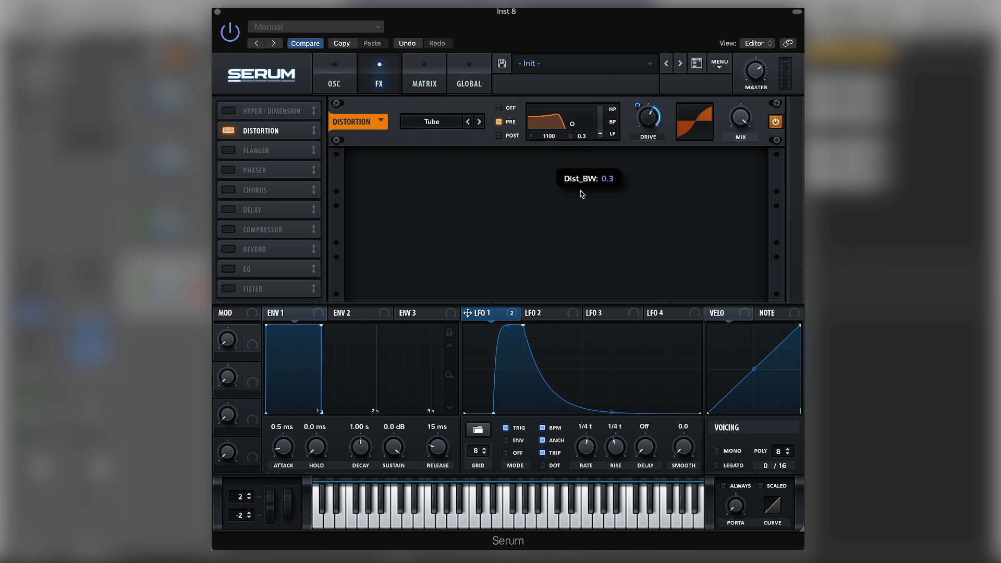
mouse_move(559, 133)
left_mouse_down()
mouse_move(561, 121)
mouse_move(565, 137)
left_mouse_up()
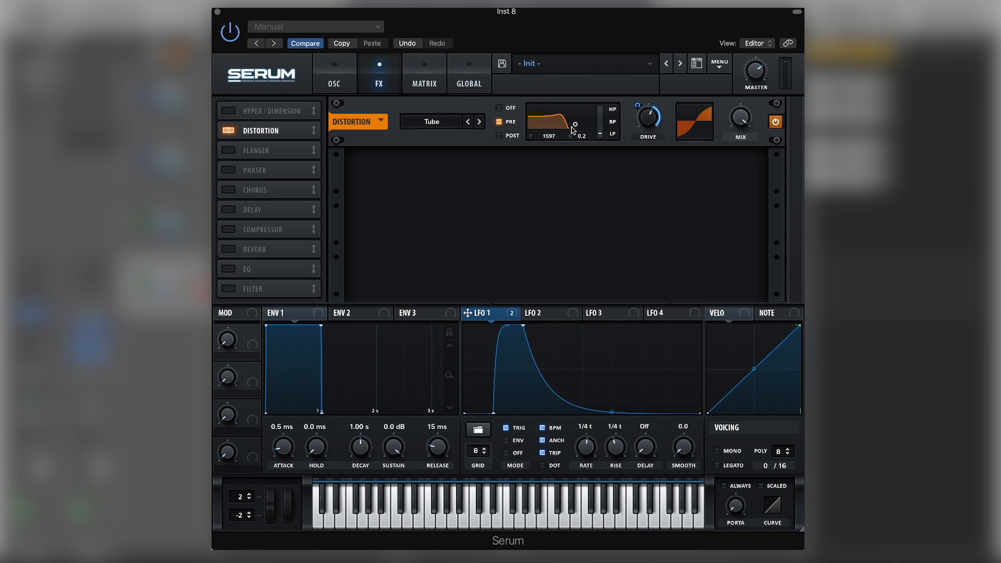
left_click(500, 109)
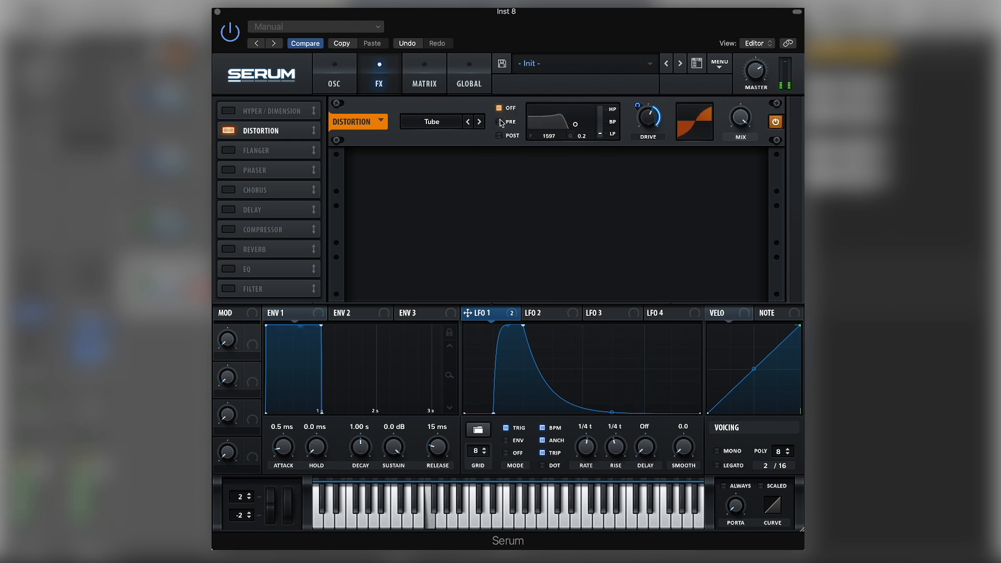
left_click(500, 122)
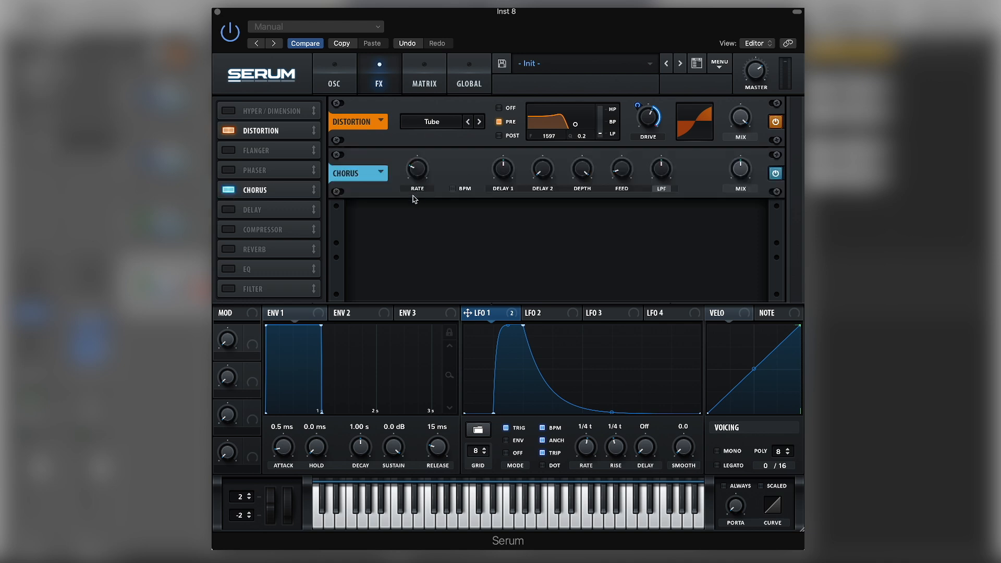
Add a chorus with minimum rate, reduced depth, an adjusted low-pass filter and a slightly lower mix.
mouse_move(420, 170)
left_click_drag(422, 173, 415, 287)
left_click_drag(582, 165, 579, 227)
left_click_drag(671, 177, 668, 244)
left_click_drag(740, 176, 737, 192)
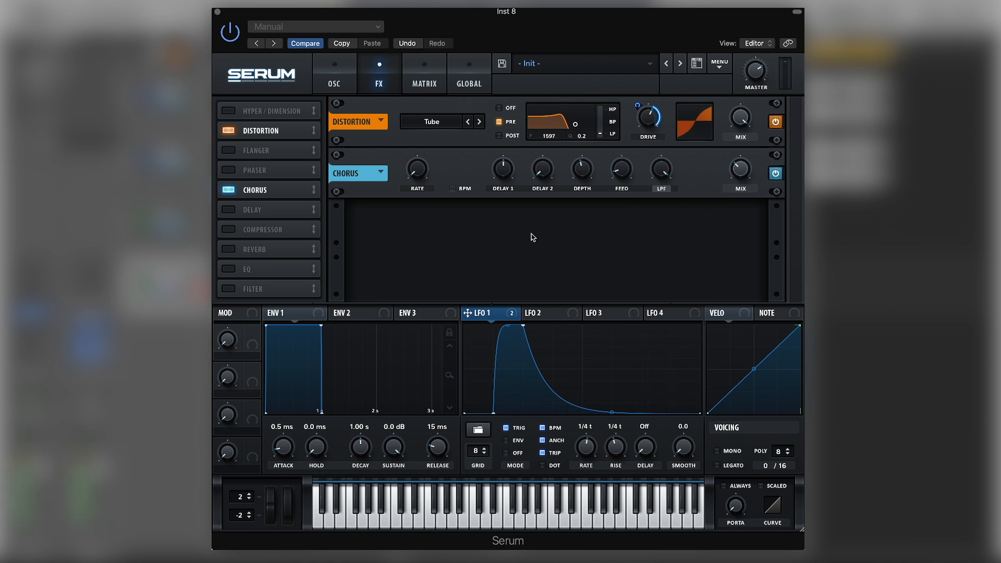
Add an EQ with a high-pass low band, lower its Q, raise its frequency, and place it directly after the chorus.
left_click(230, 269)
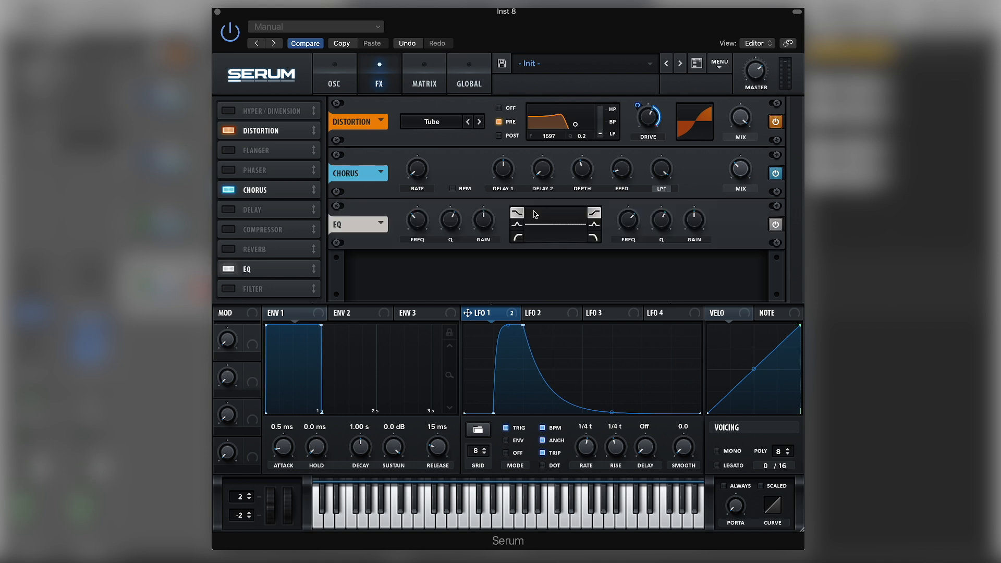
left_click(518, 237)
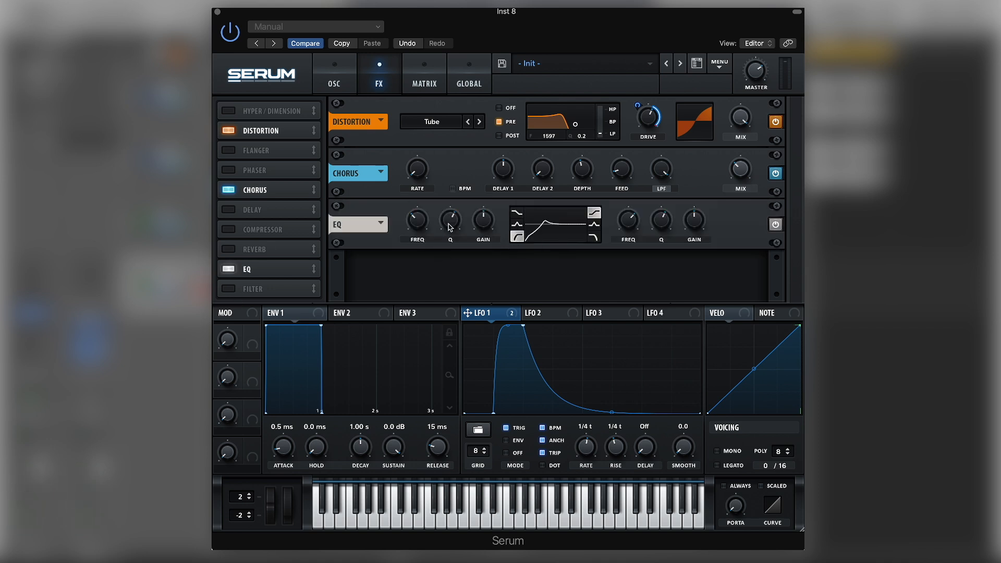
left_click_drag(450, 223, 450, 242)
left_click_drag(421, 230, 425, 210)
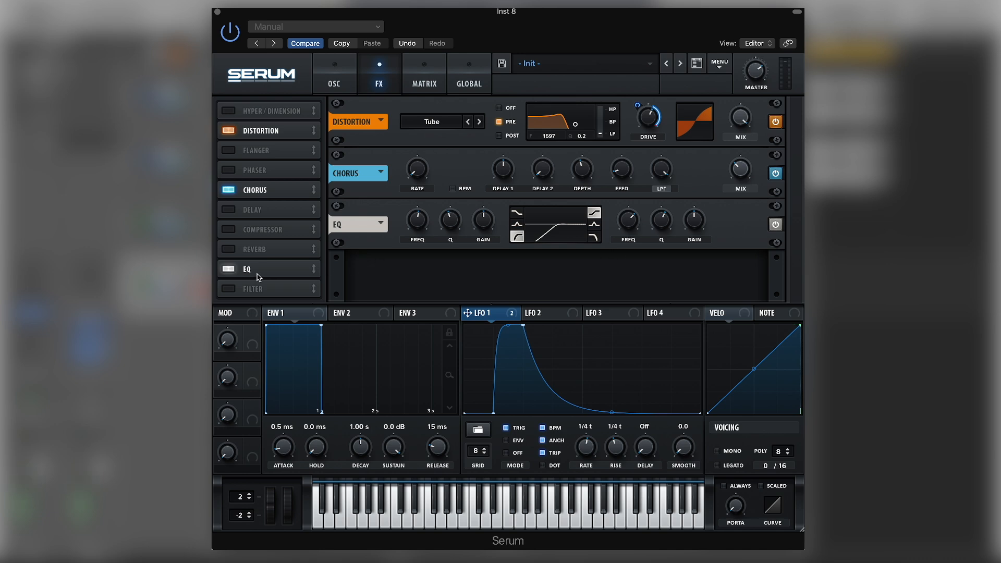
left_click_drag(271, 274, 292, 211)
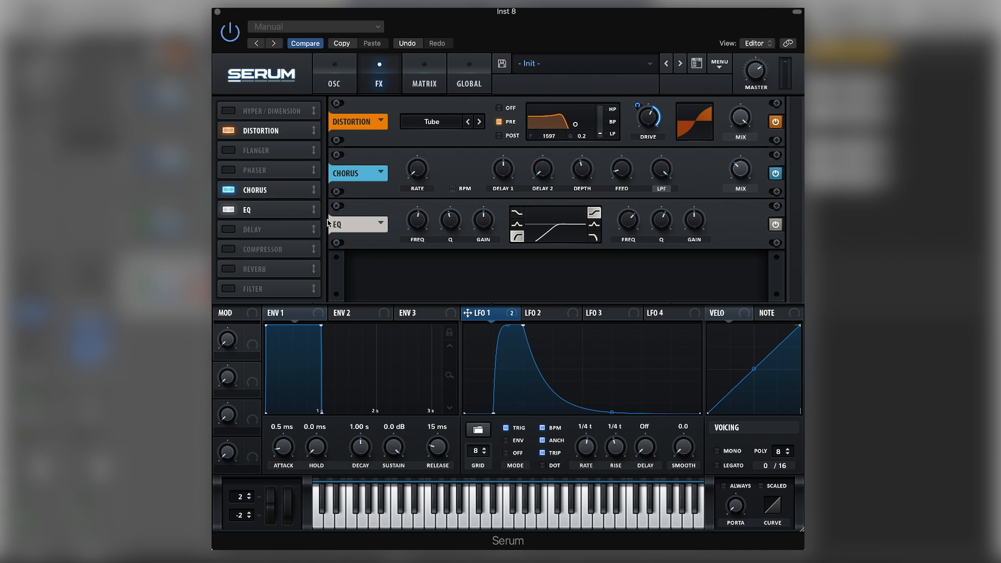
Add an MG Low 24 filter effect with raised cutoff and slightly reduced mix, and place it directly after the EQ.
left_click(228, 289)
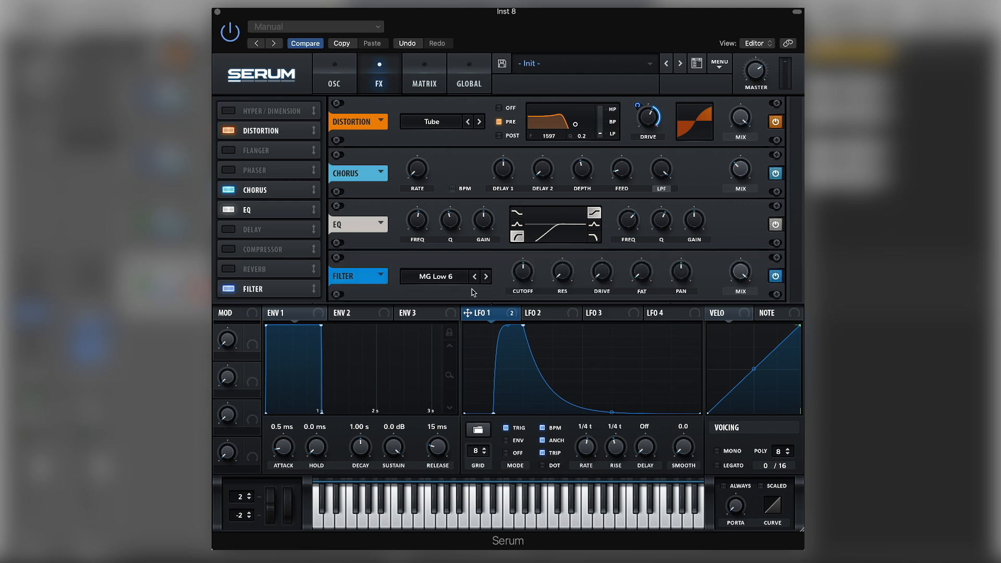
left_click(487, 278)
left_click_drag(525, 281, 570, 262)
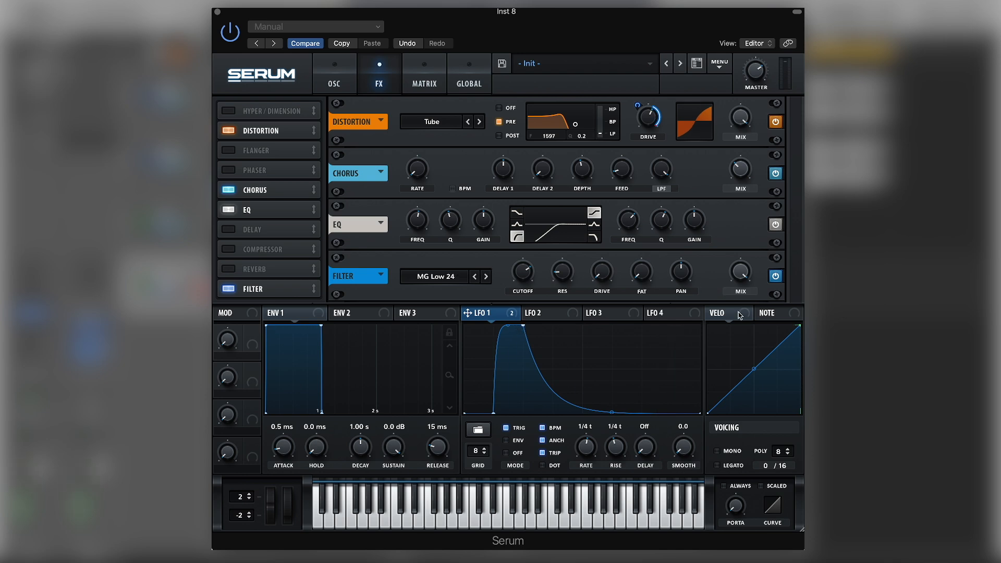
left_click_drag(736, 271, 739, 274)
left_click_drag(264, 290, 277, 229)
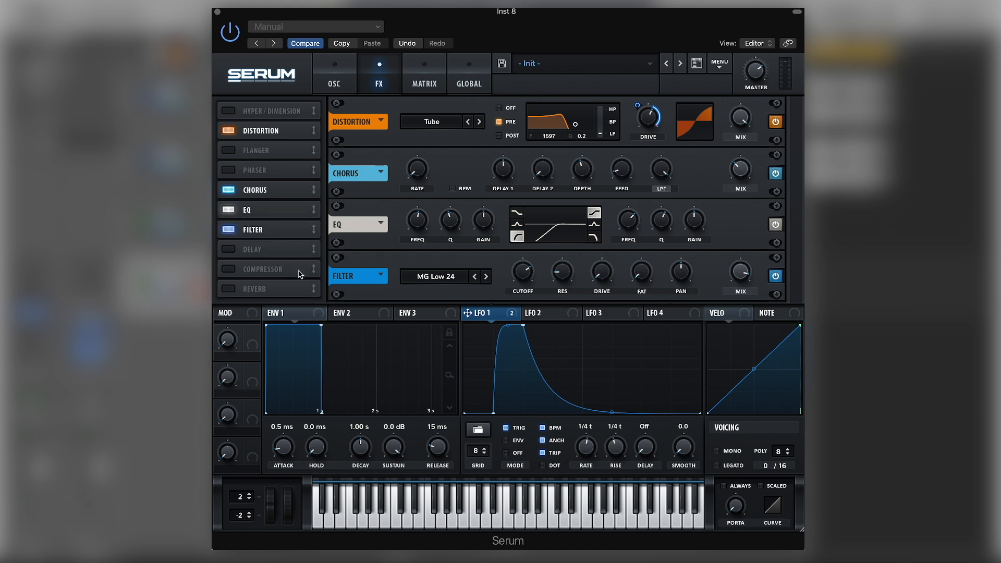
Enable the compressor after the filter and adjust its threshold and makeup gain.
left_click(229, 269)
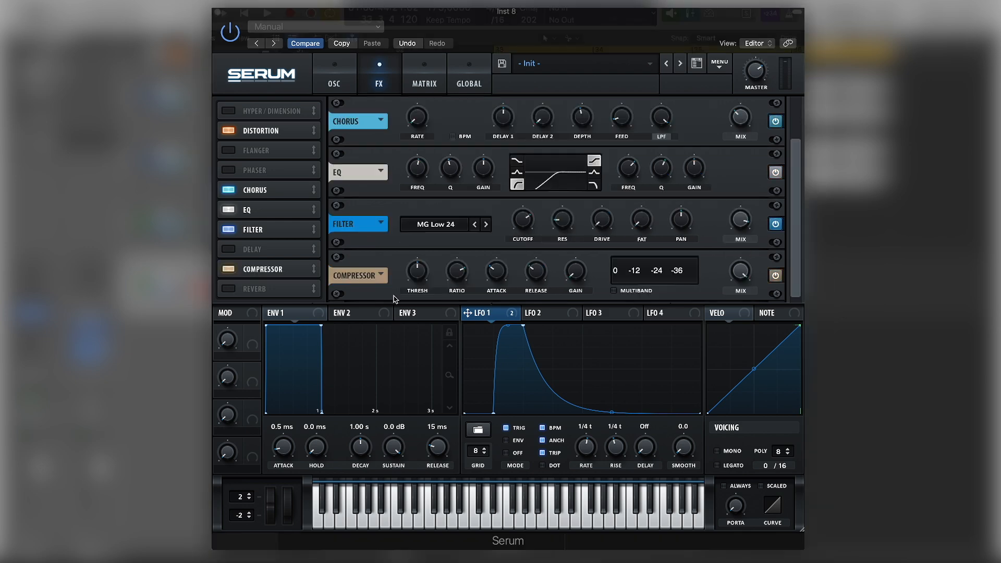
left_click_drag(415, 279, 418, 262)
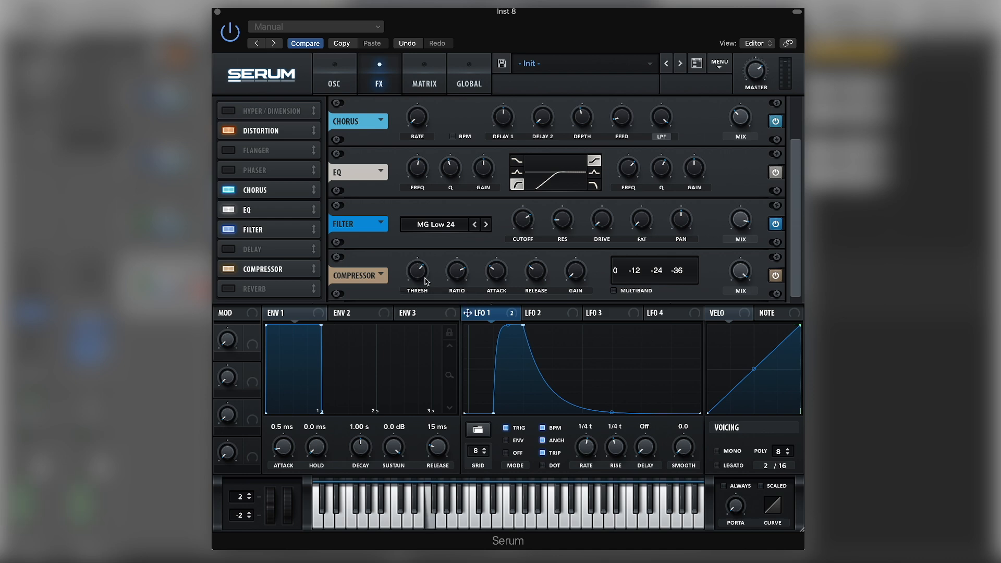
left_click_drag(582, 280, 584, 246)
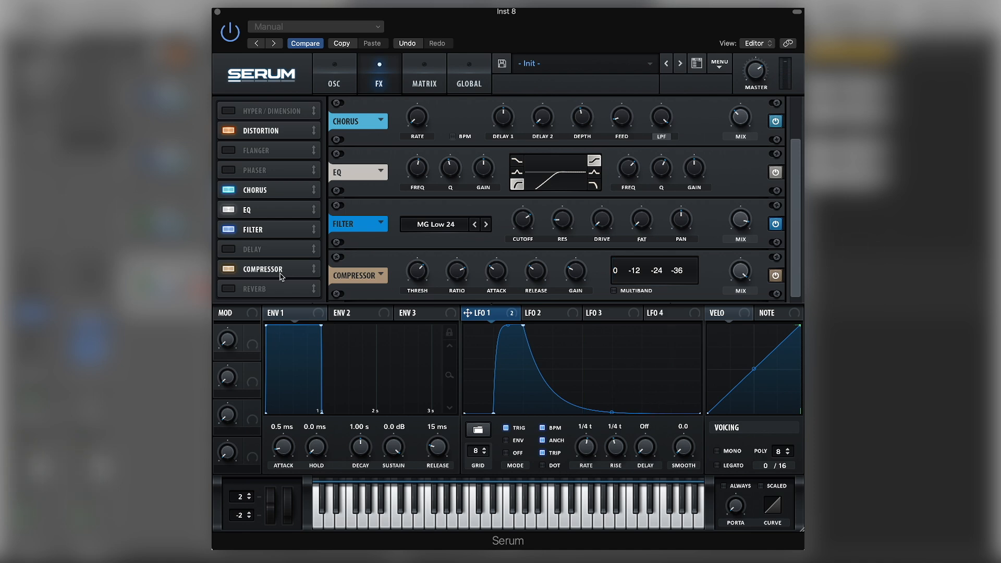
Add a Hall reverb with smaller size, raised low cut, 62% high cut, minimum spin and spin depth, and a low mix.
left_click(229, 290)
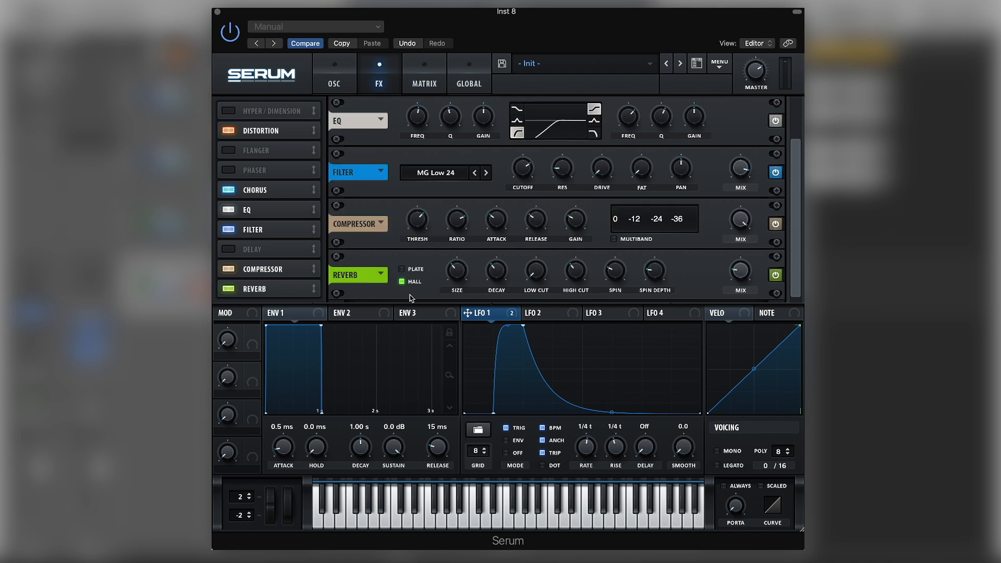
left_click_drag(459, 286, 460, 303)
left_click_drag(544, 276, 547, 240)
left_click_drag(576, 286, 579, 257)
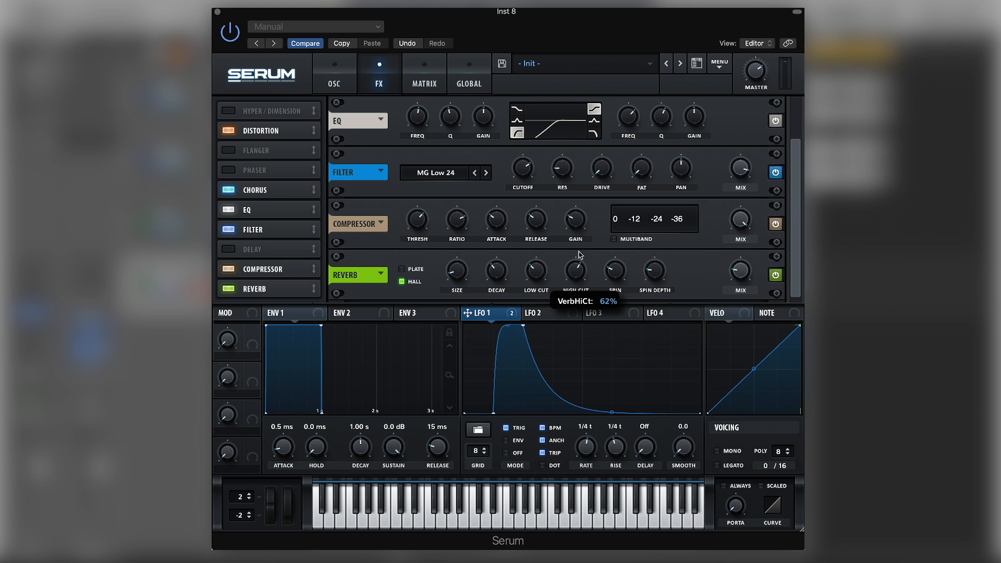
left_click_drag(581, 253, 619, 353)
left_click_drag(653, 268, 665, 355)
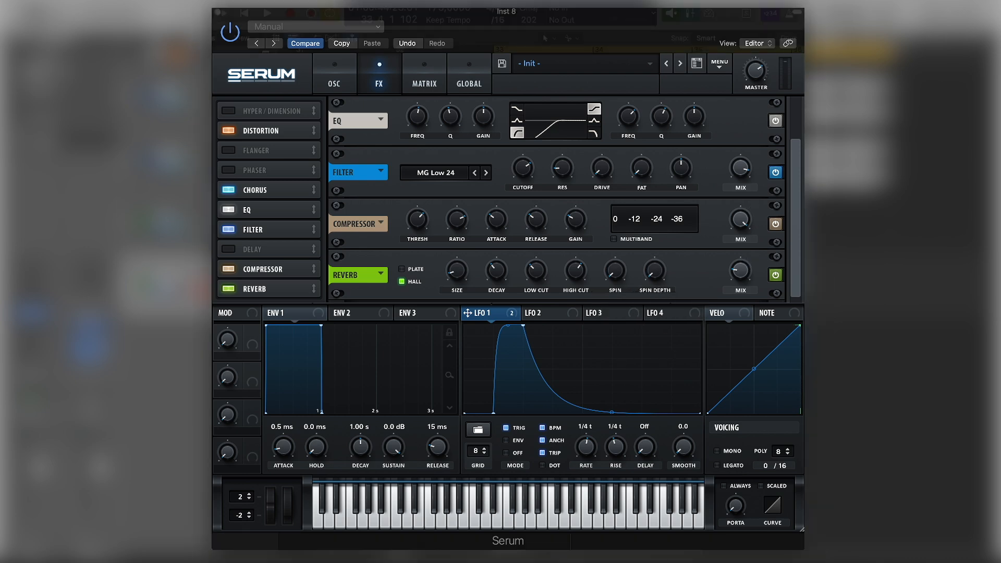
left_click_drag(745, 268, 749, 331)
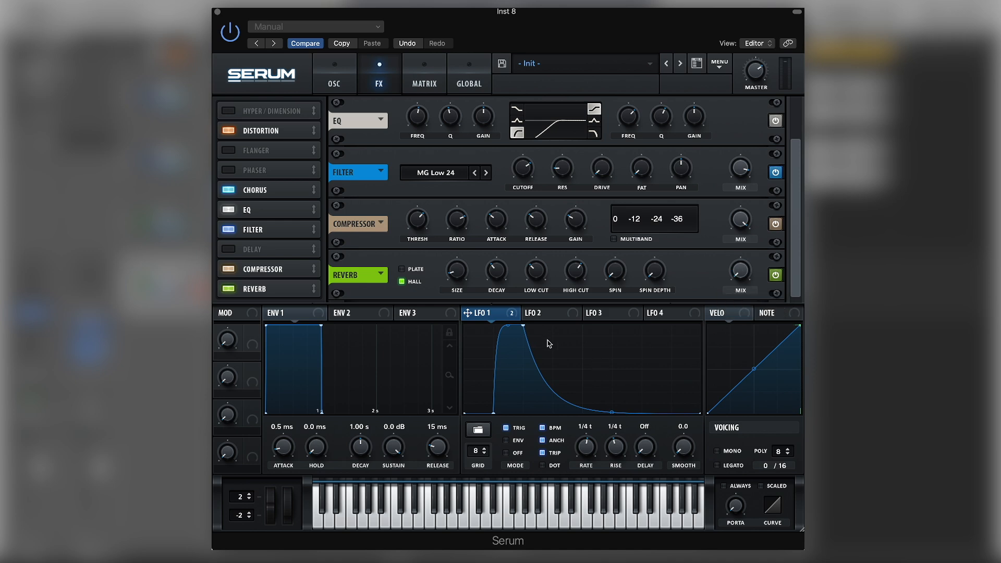
Shape LFO 2 as a linear ramp that holds at maximum, in ENV mode with triplet timing and a 1/4 t rate.
left_click(554, 317)
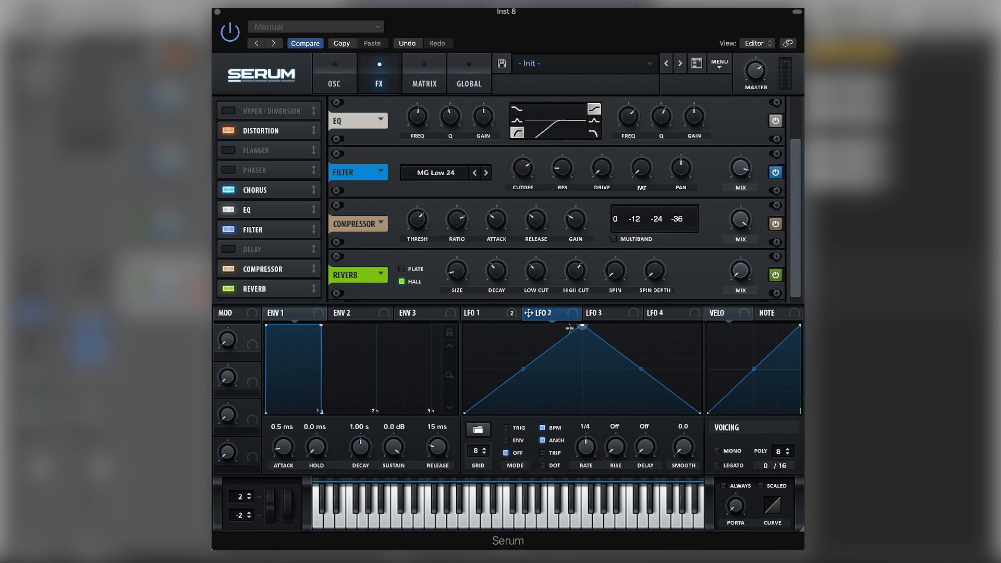
left_click_drag(582, 328, 552, 326)
left_click_drag(613, 360, 749, 313)
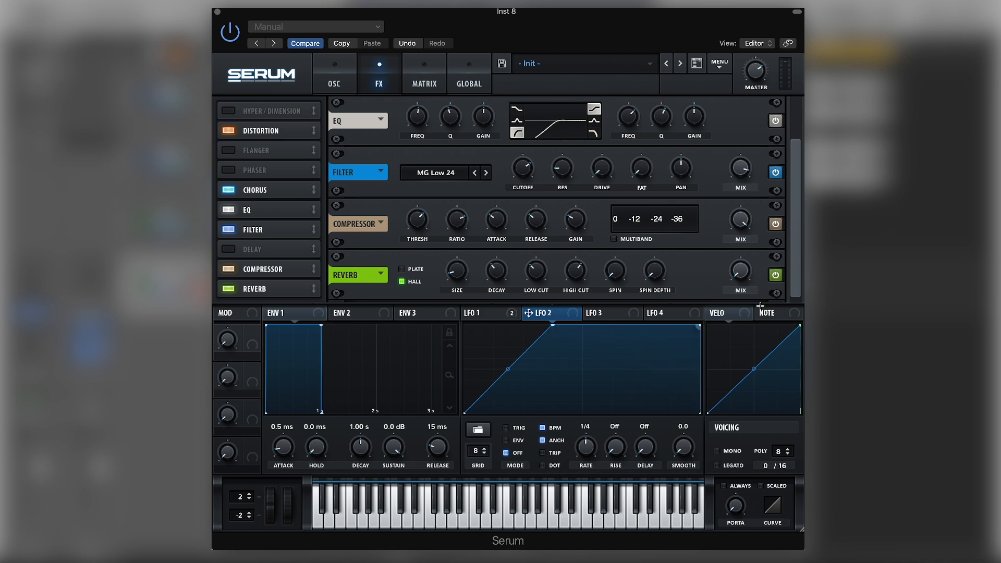
left_click(505, 441)
left_click(545, 453)
left_click_drag(586, 448, 587, 445)
left_click_drag(553, 326, 612, 326)
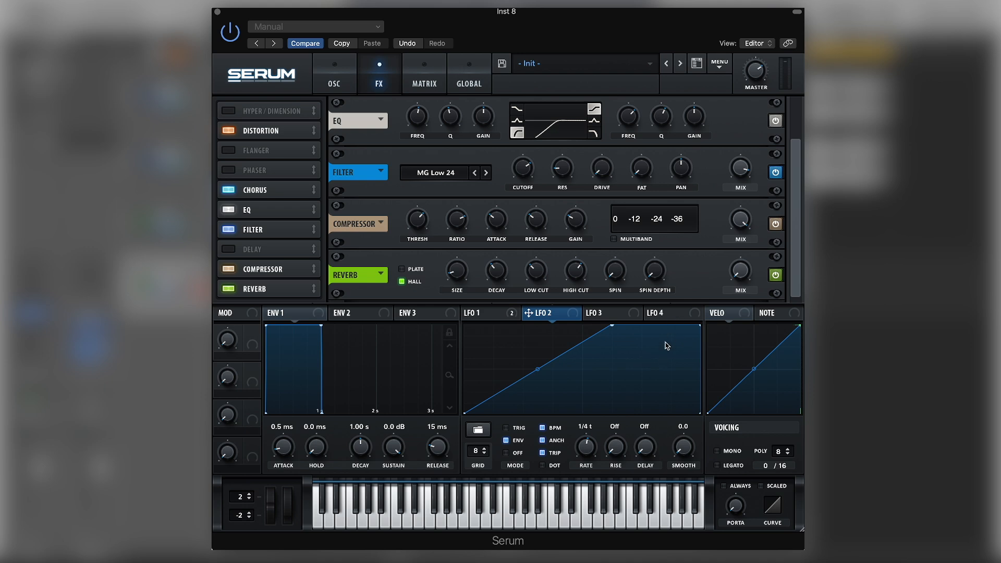
Assign LFO 2 to the reverb's mix, adjust the modulation depth and play back the patch.
left_click_drag(576, 313, 725, 285)
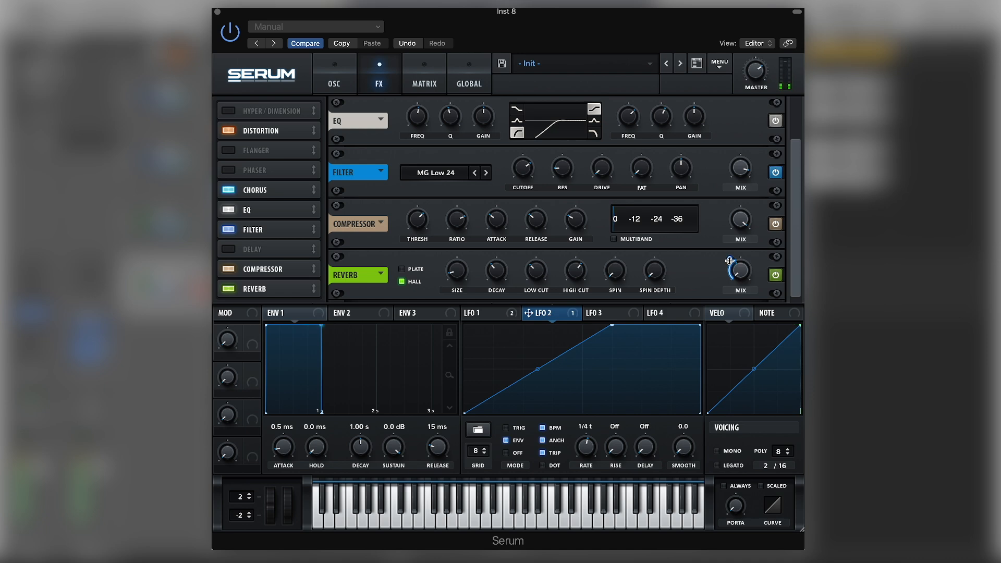
left_click_drag(729, 257, 731, 257)
key("space")
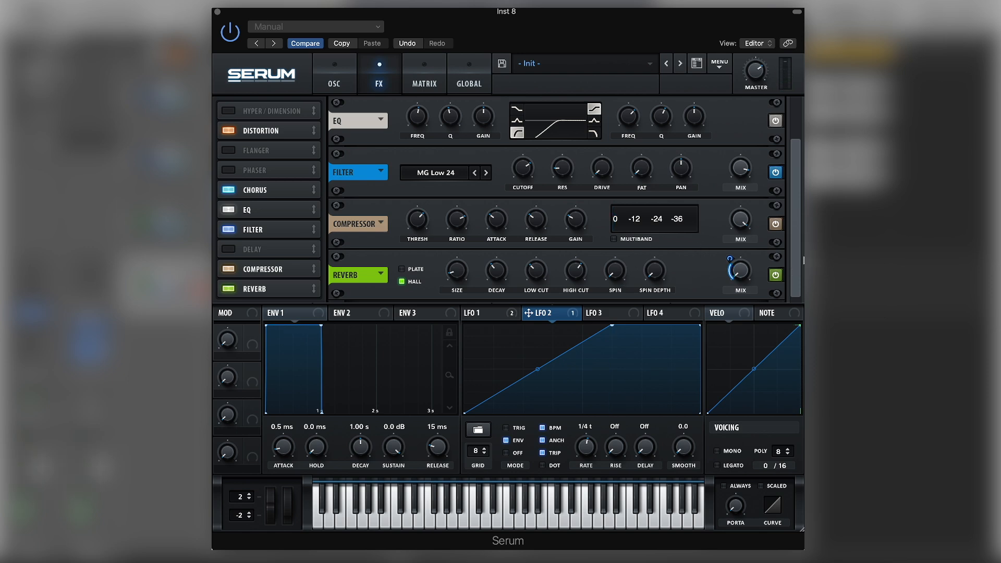
scroll(803, 258, "up", 5)
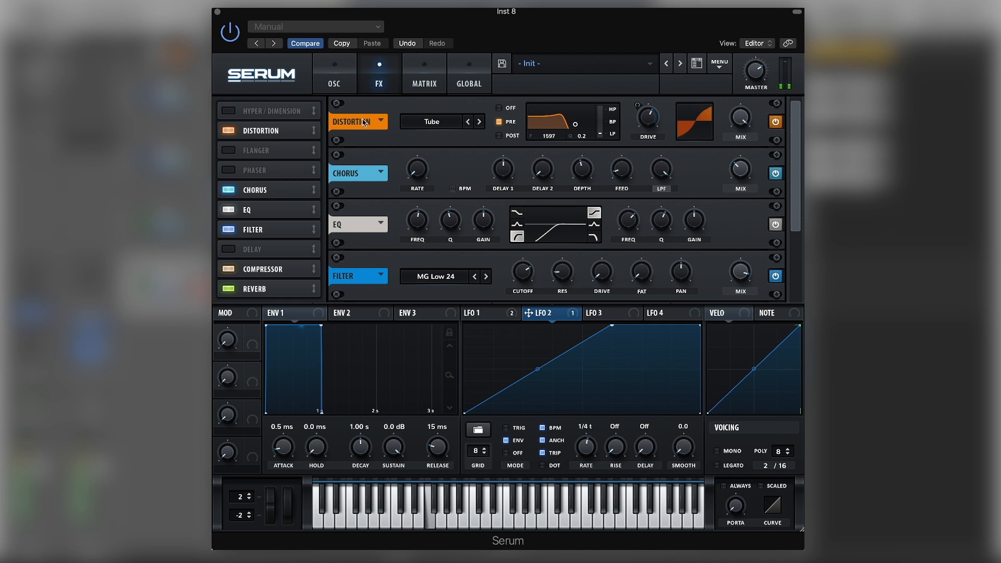
left_click(330, 88)
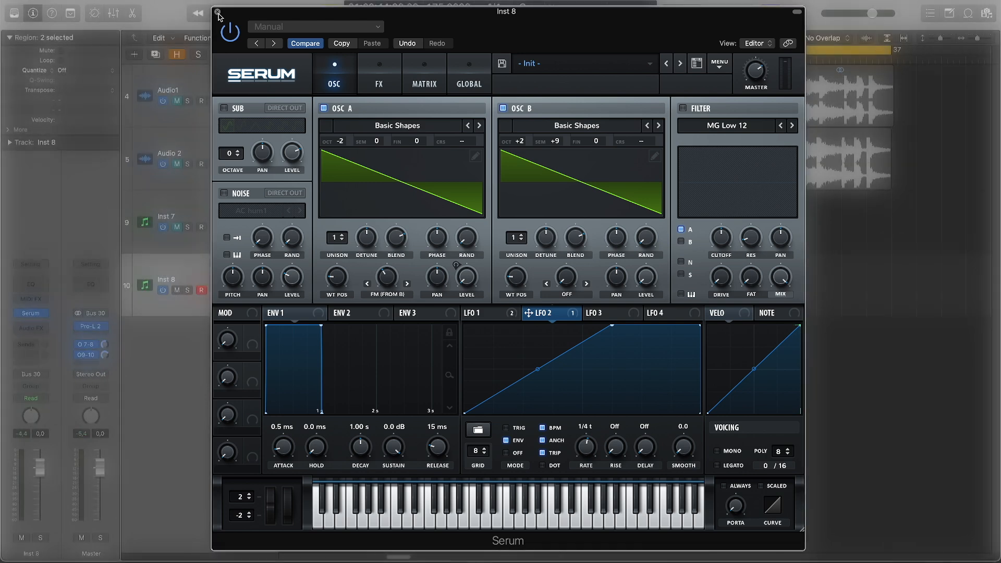
Close the Serum window, then unmute Inst 7 and play it together with Inst 8.
left_click(218, 11)
left_click(178, 228)
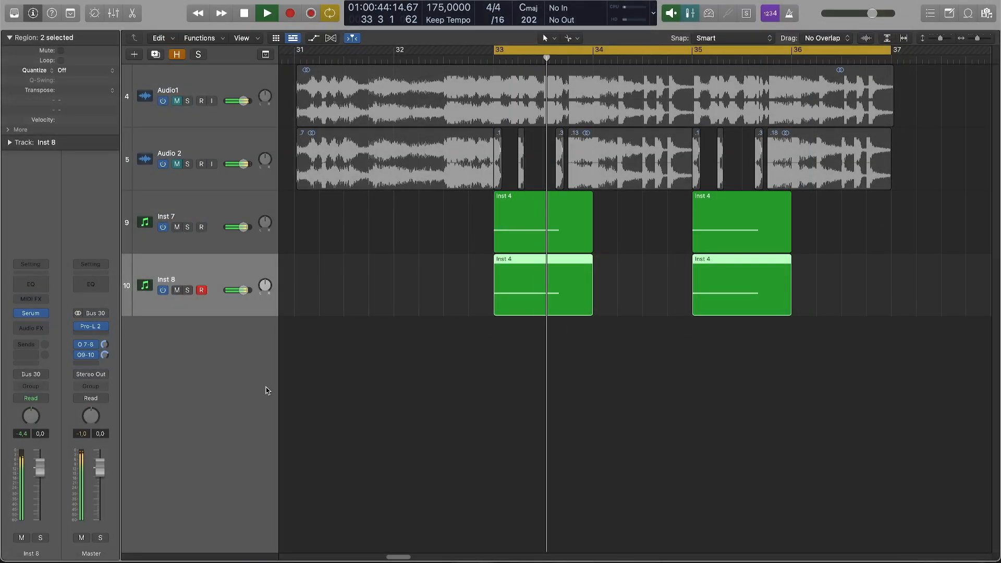
key("space")
key("space")
key("space")
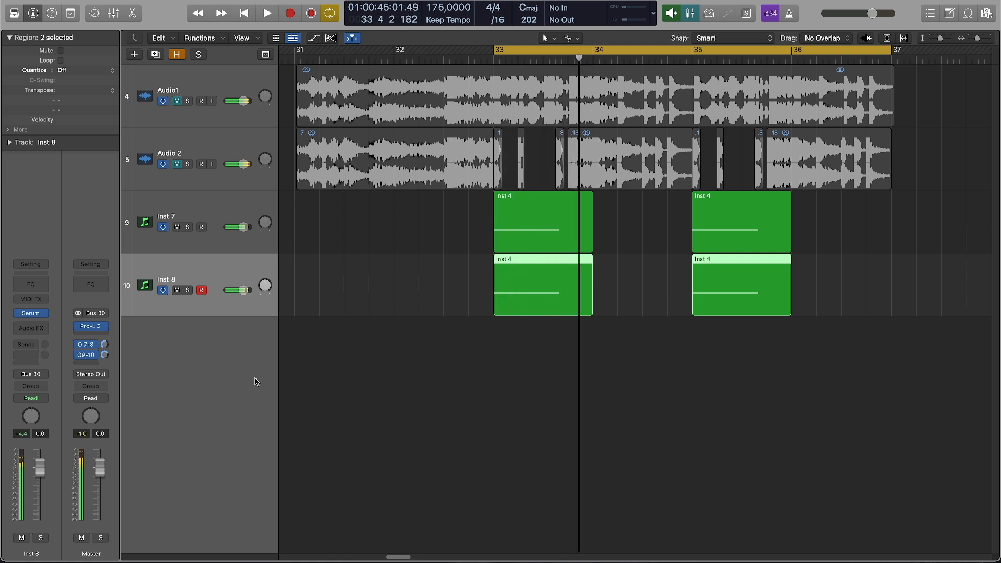
key("space")
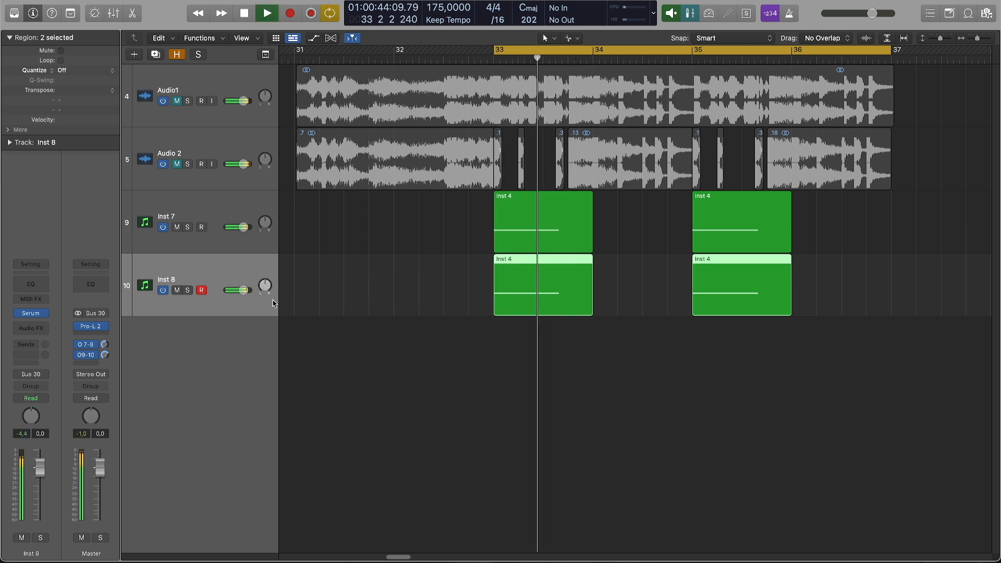
key("space")
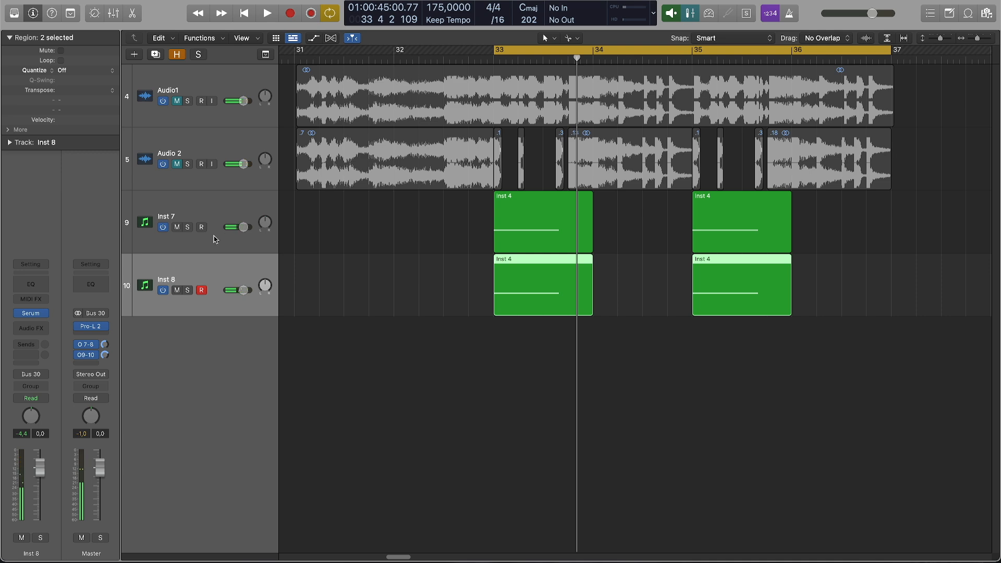
Group the Inst 7 and Inst 8 tracks into a summing stack and play the combined layers.
left_click(230, 200, "shift")
right_click(228, 211)
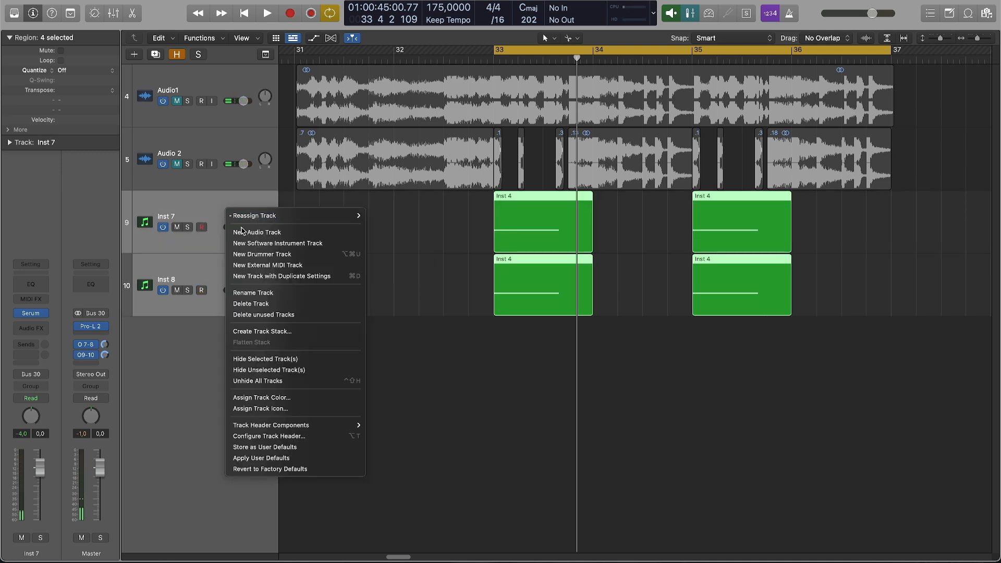
left_click(279, 332)
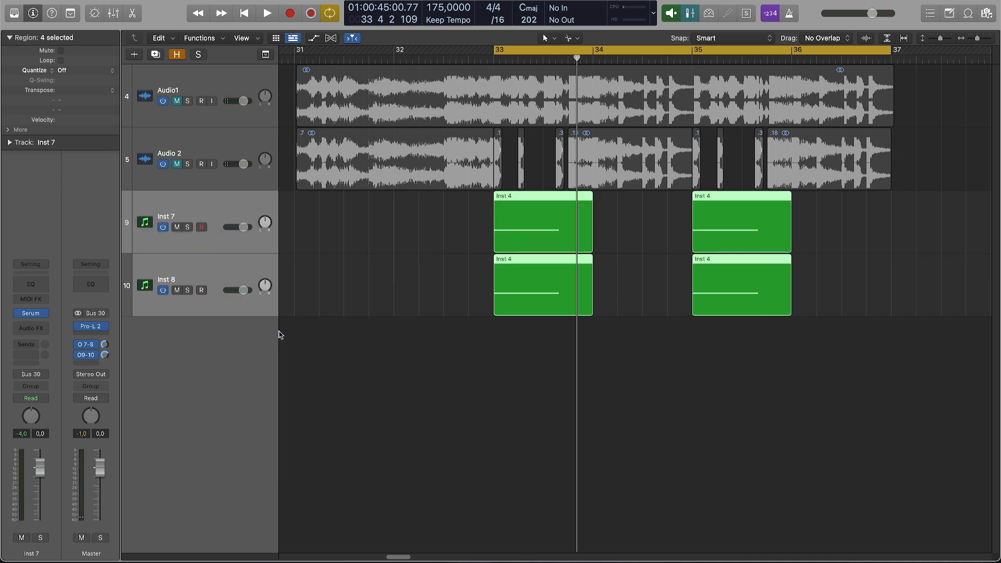
left_click(598, 305)
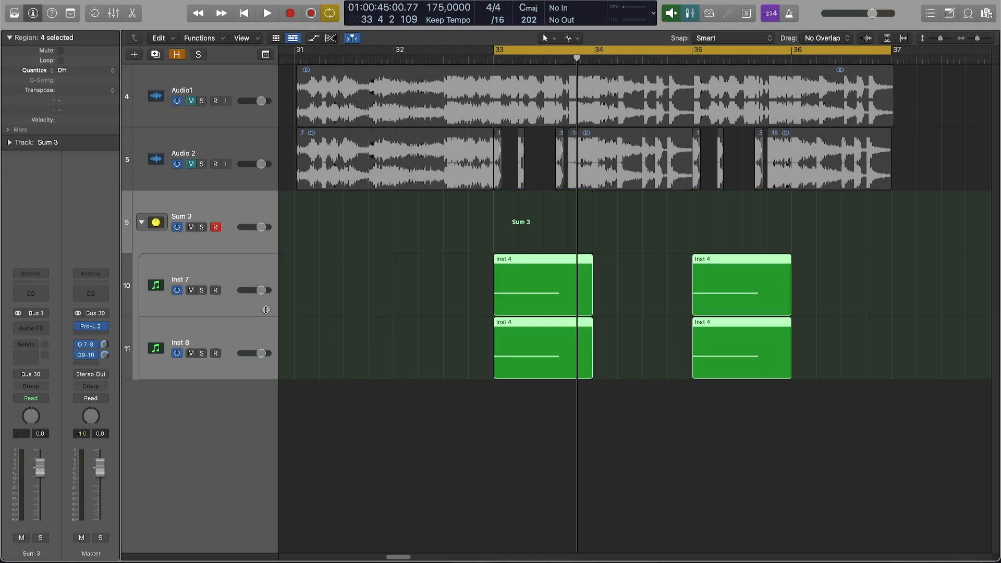
left_click(229, 197)
key("space")
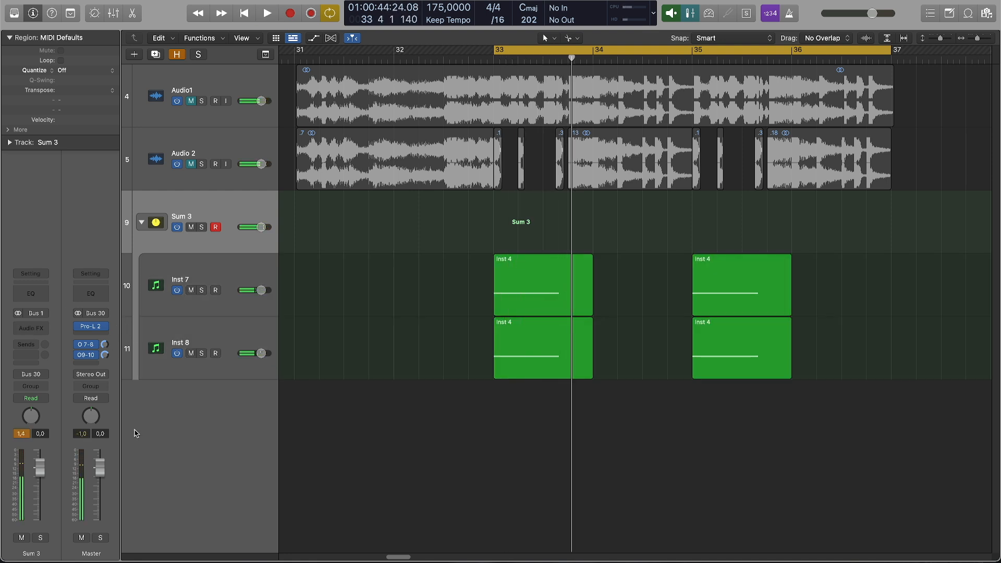
Lower the volume of both Inst 7 and Inst 8 to -2.0 dB and check the level in playback.
left_click(211, 280)
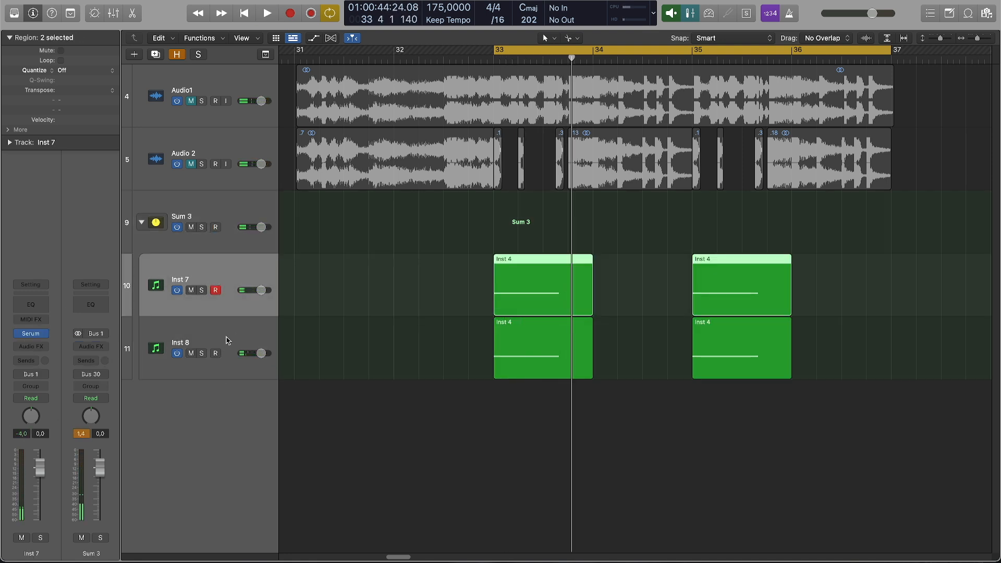
left_click(245, 360)
left_click(246, 311, "shift")
left_click_drag(262, 354, 259, 353)
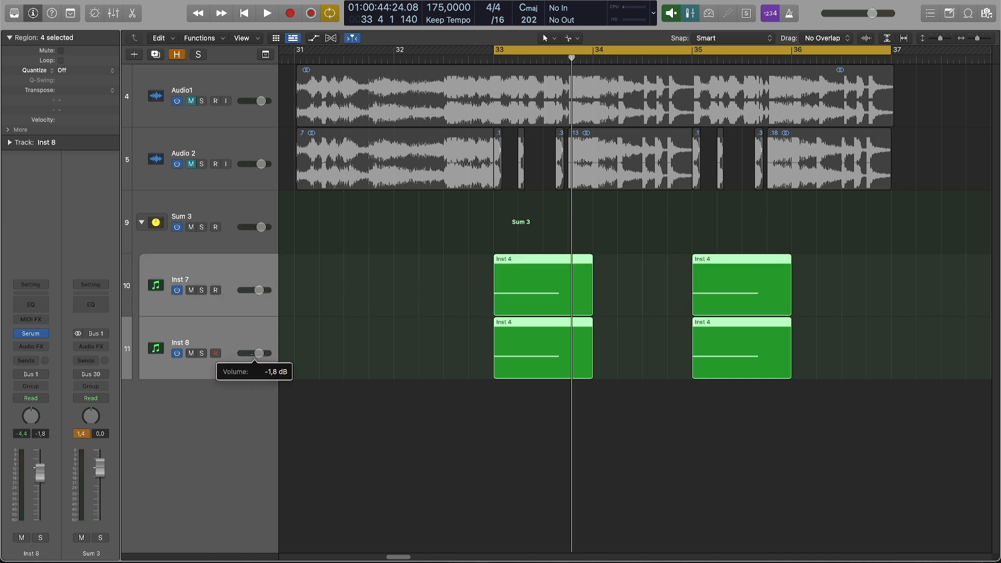
key("space")
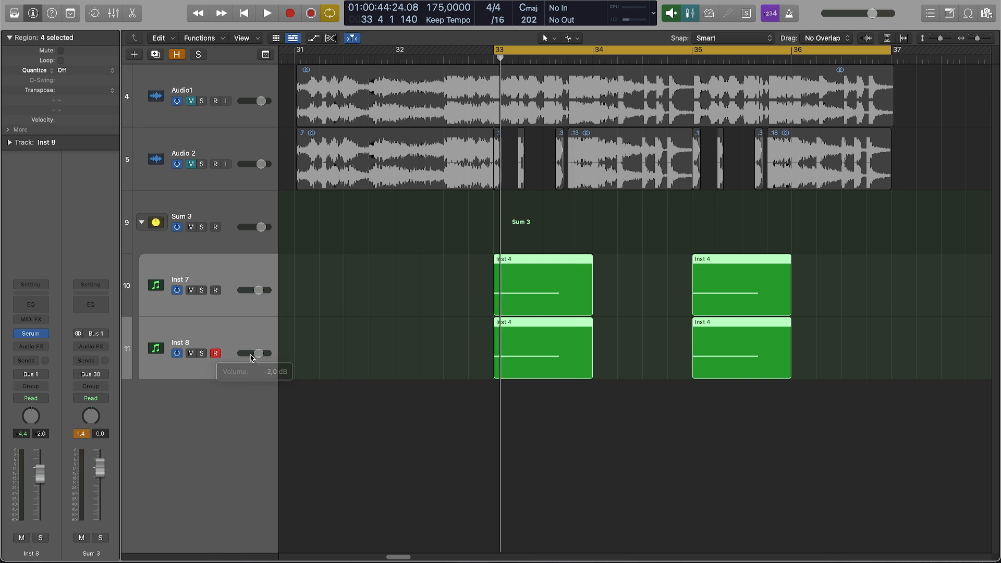
key("space")
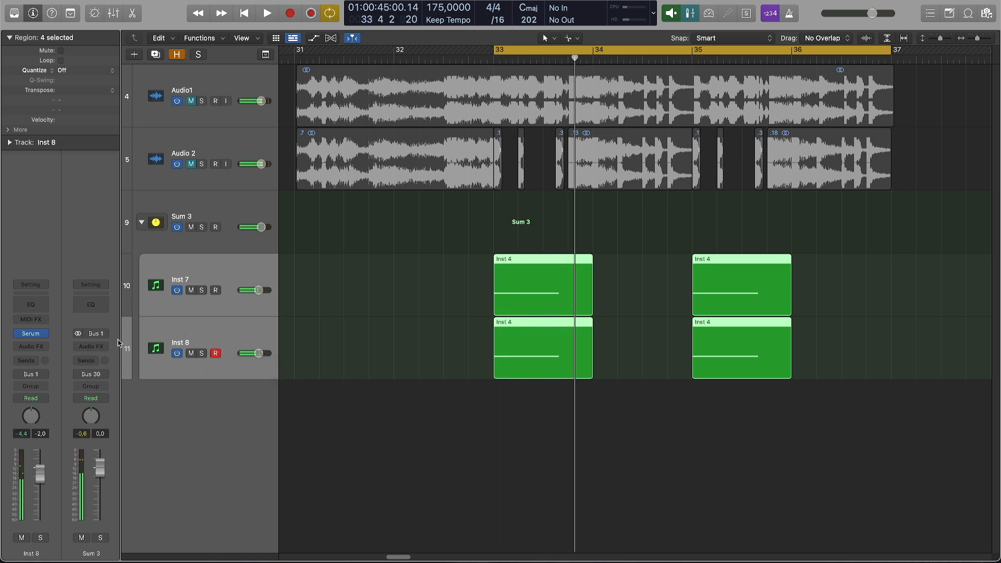
Insert FreeClip on the Sum 3 stack and set its soft clip type to Quintic.
left_click(254, 205)
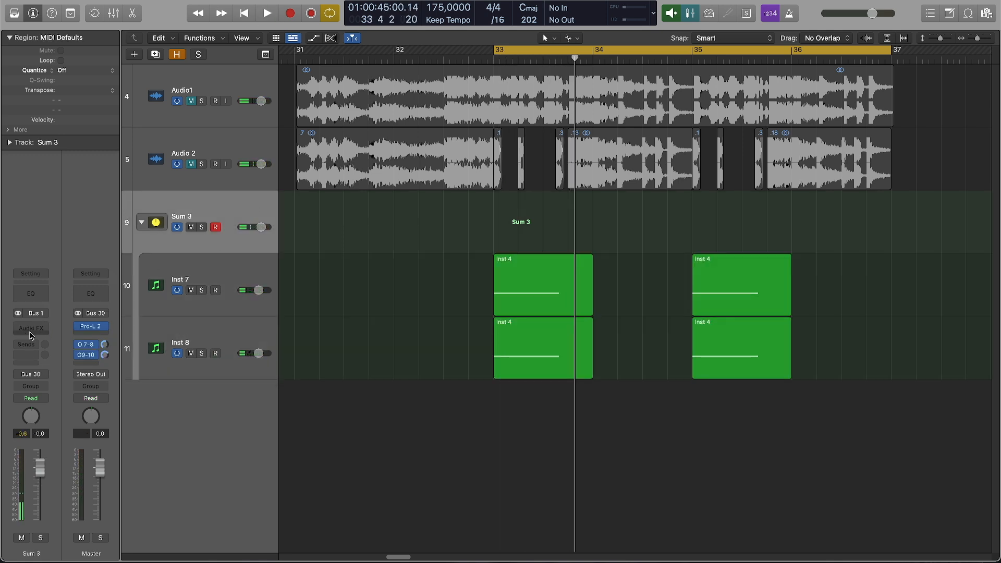
left_click(32, 328)
mouse_move(47, 353)
left_click(113, 355)
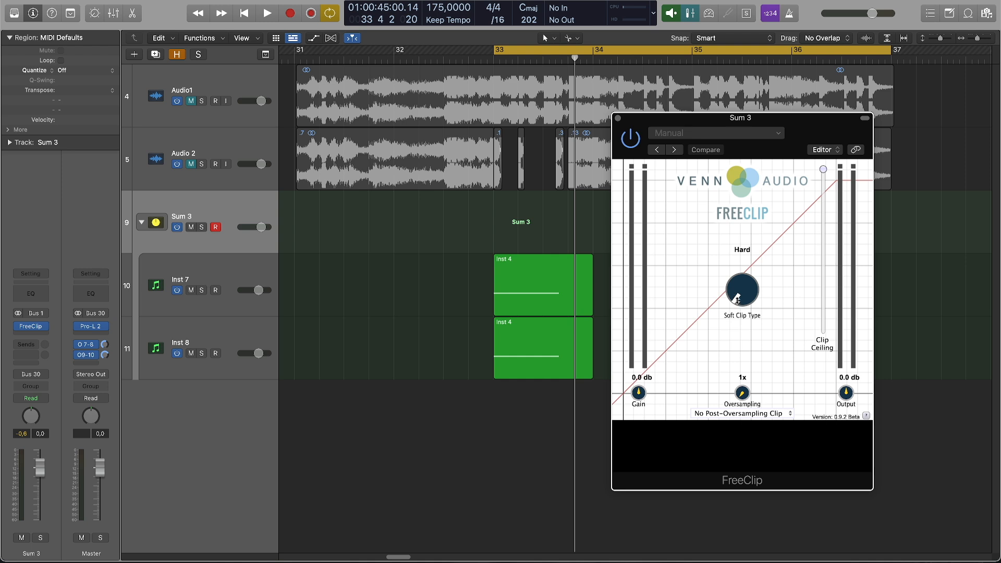
left_click_drag(739, 291, 740, 289)
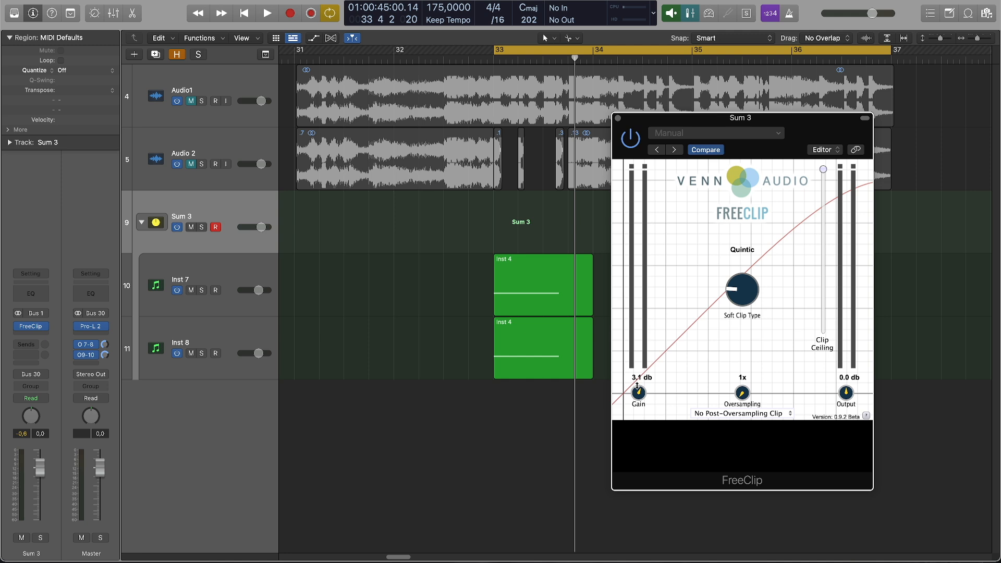
Raise FreeClip's input gain to 4.0 dB while comparing the clipped sound in playback.
left_click_drag(637, 386, 638, 392)
key("space")
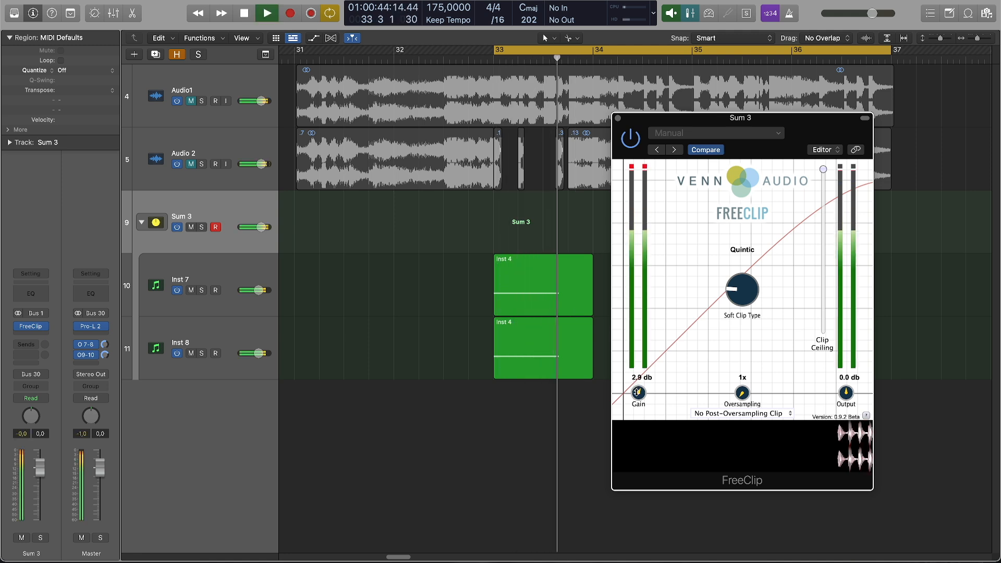
key("space")
key("space")
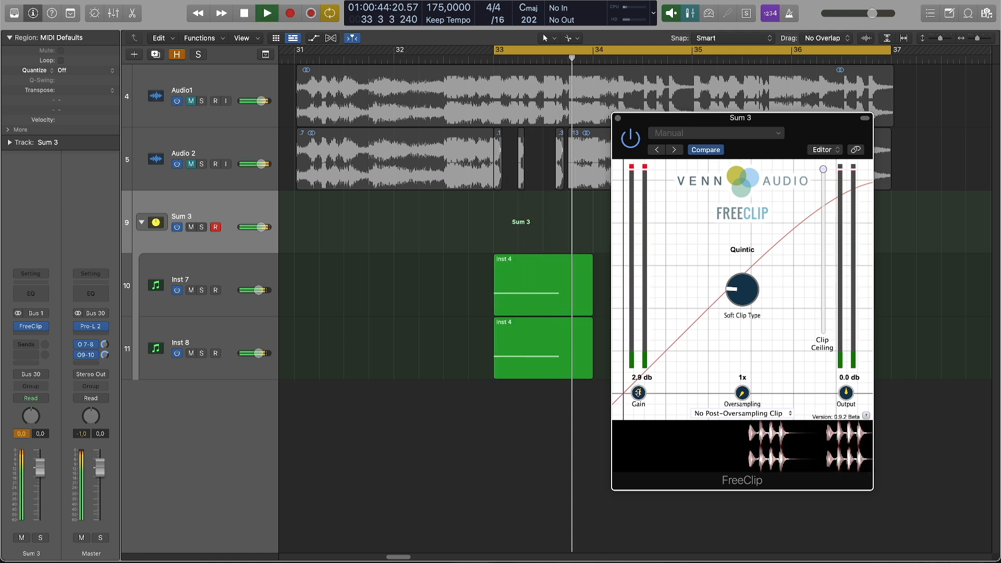
key("space")
left_click_drag(639, 395, 640, 391)
key("space")
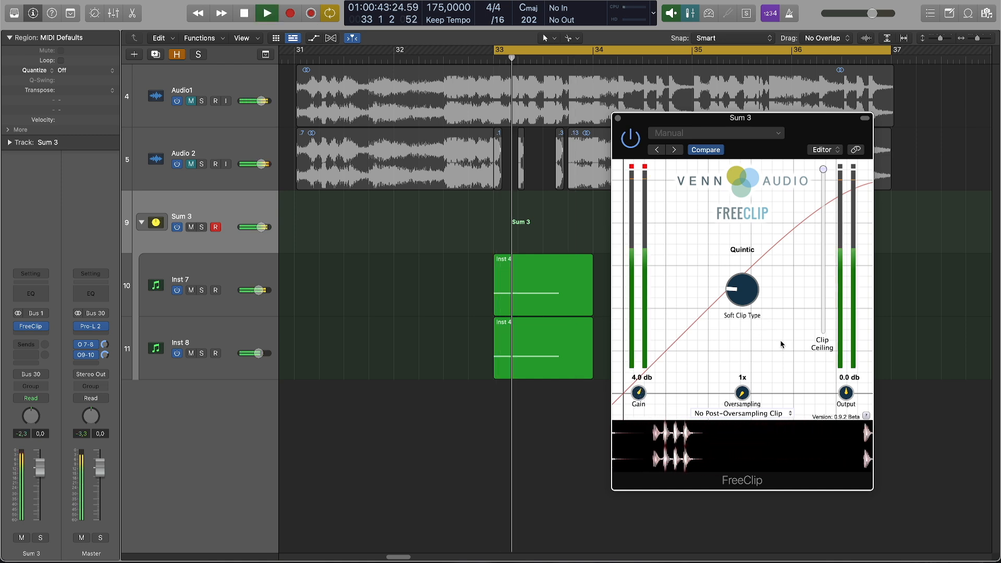
key("space")
key("space")
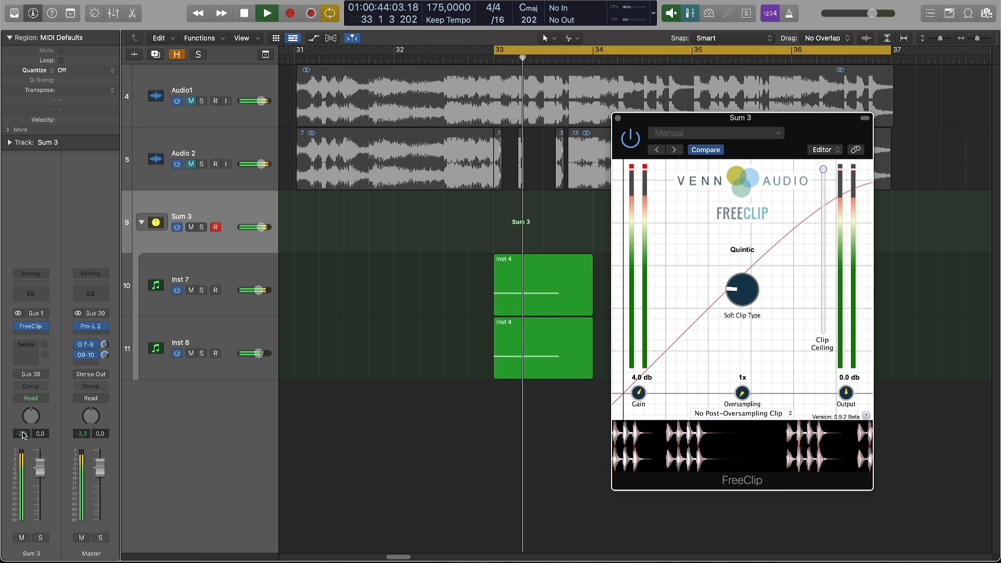
key("space")
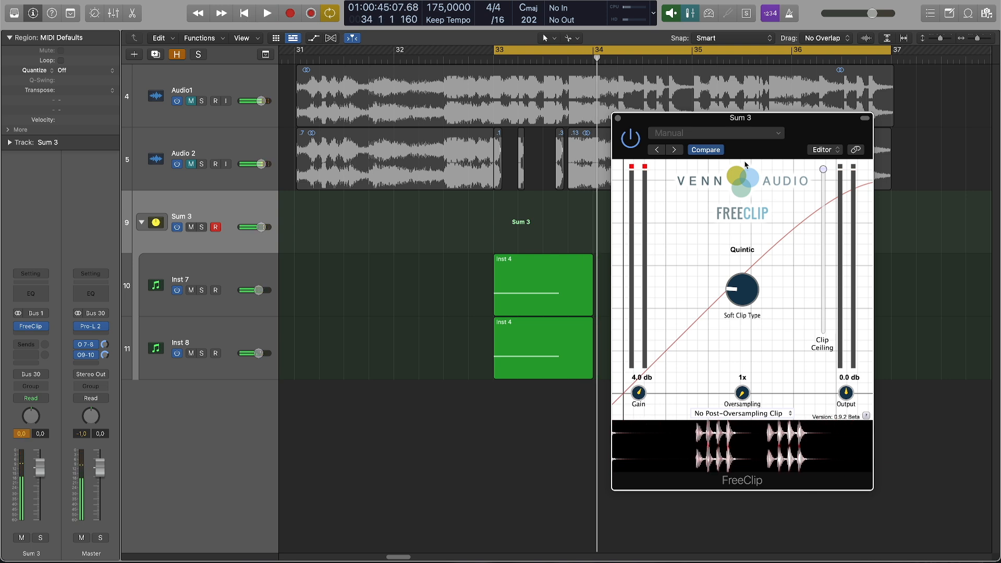
Lower FreeClip's clip ceiling slightly, check the level in playback and close the plug-in window.
key("space")
left_click_drag(823, 170, 826, 173)
key("space")
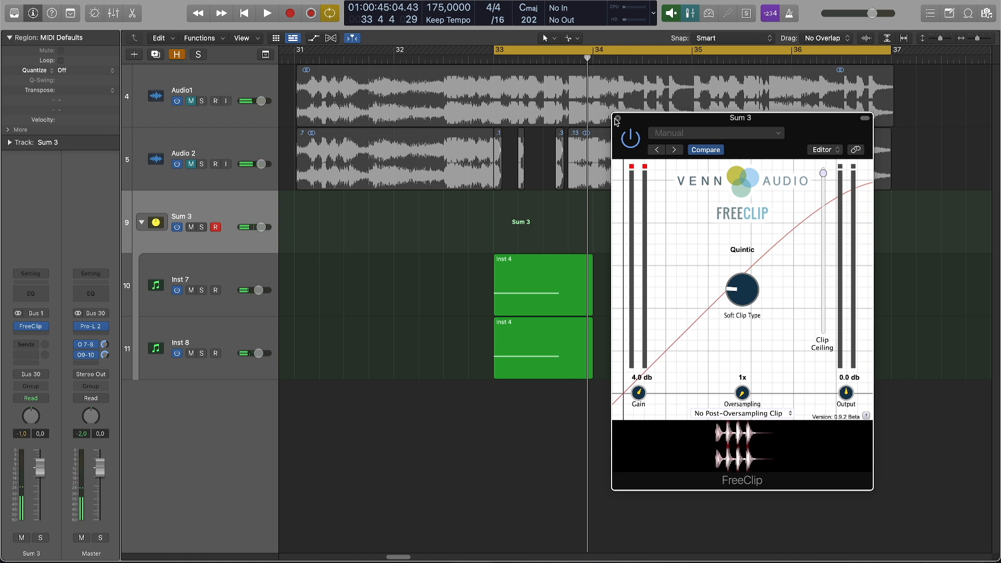
left_click(618, 119)
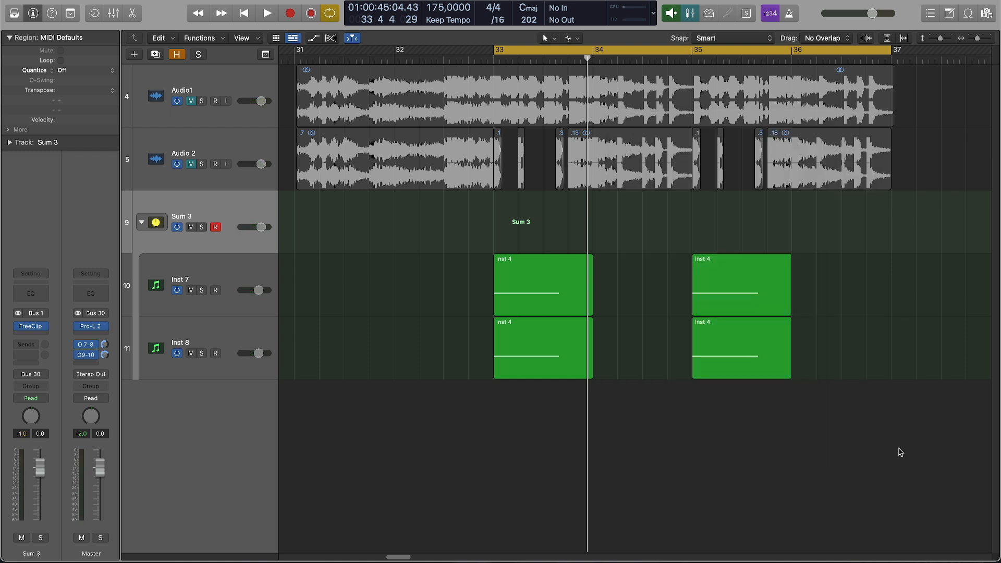